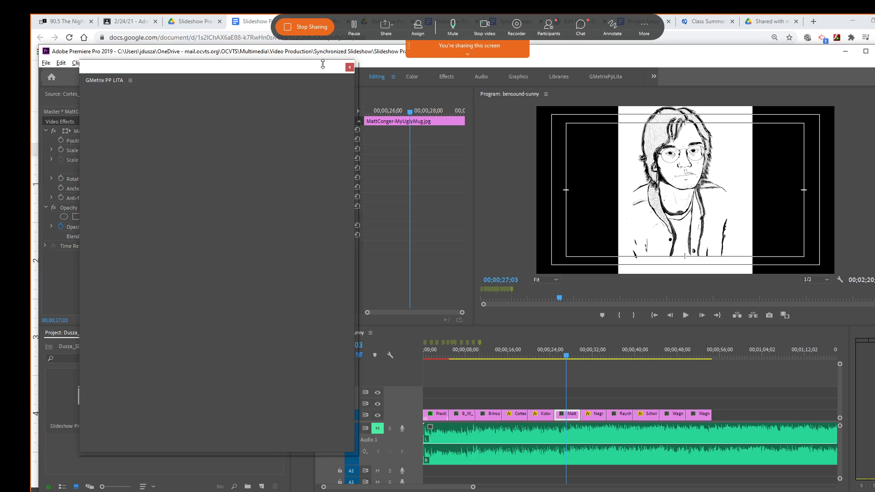
Close the GMetrix PP LITA panel and zoom the timeline back to the opening title at the start.
{"action": "left_click", "coordinate": [350, 67]}
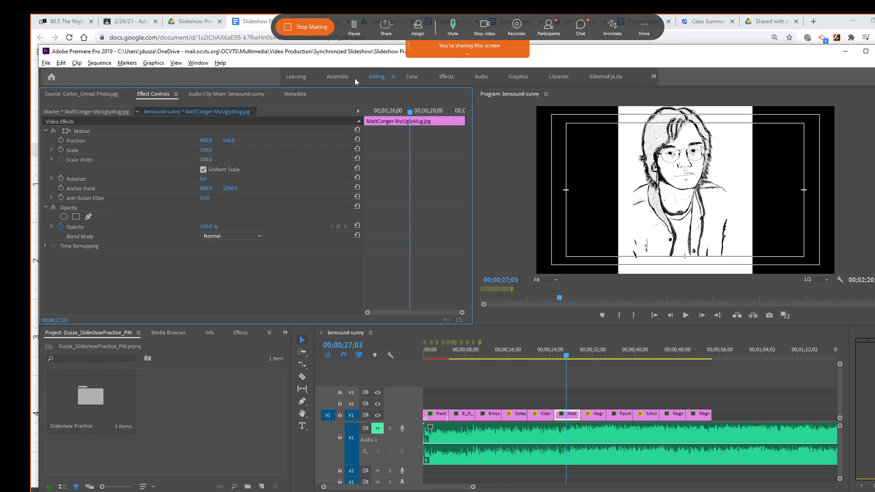
{"action": "left_click", "coordinate": [507, 375]}
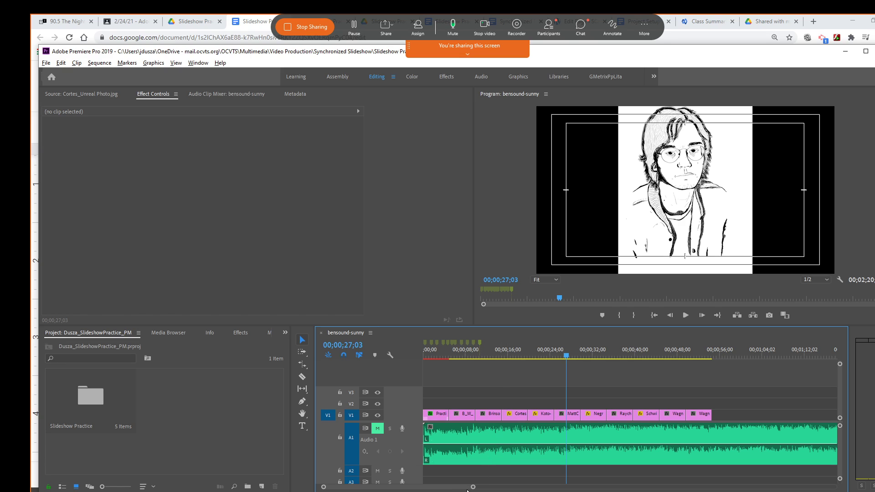
{"action": "left_click_drag", "start_coordinate": [469, 488], "coordinate": [381, 490]}
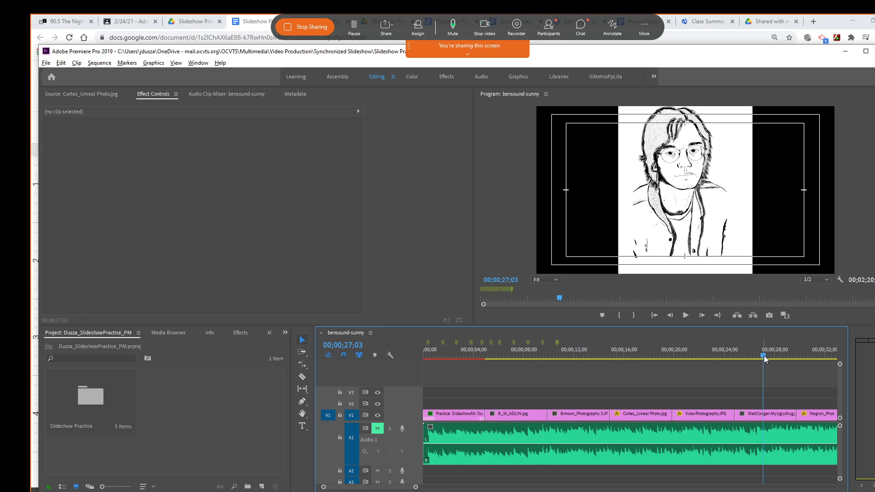
{"action": "left_click_drag", "start_coordinate": [764, 356], "coordinate": [444, 359]}
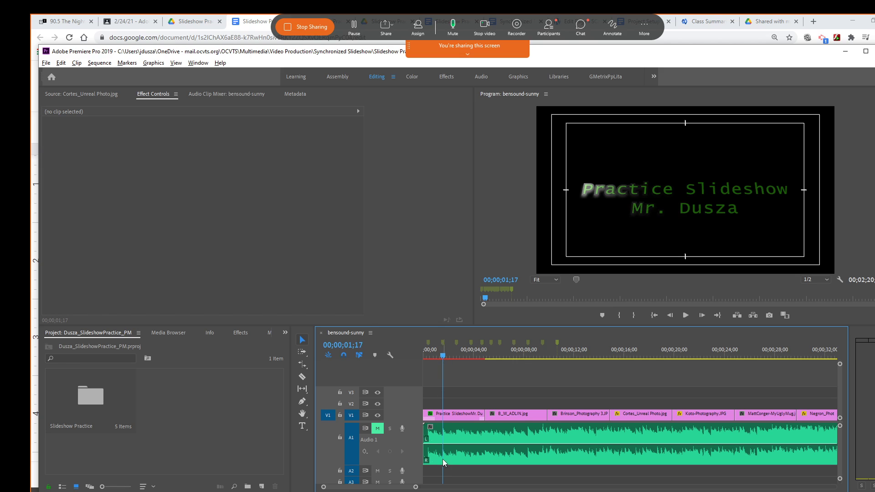
Trim the opening title clip's out-point back to the playhead at 01;17.
{"action": "left_click", "coordinate": [461, 416]}
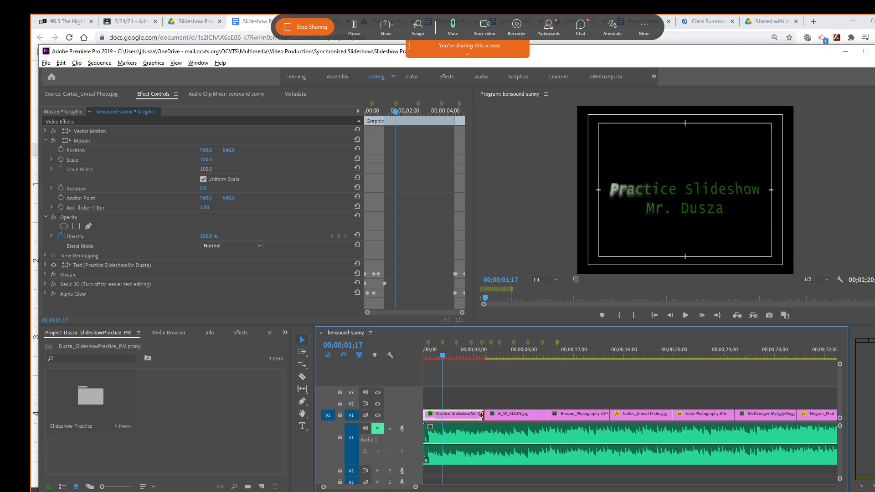
{"action": "left_click", "coordinate": [482, 415]}
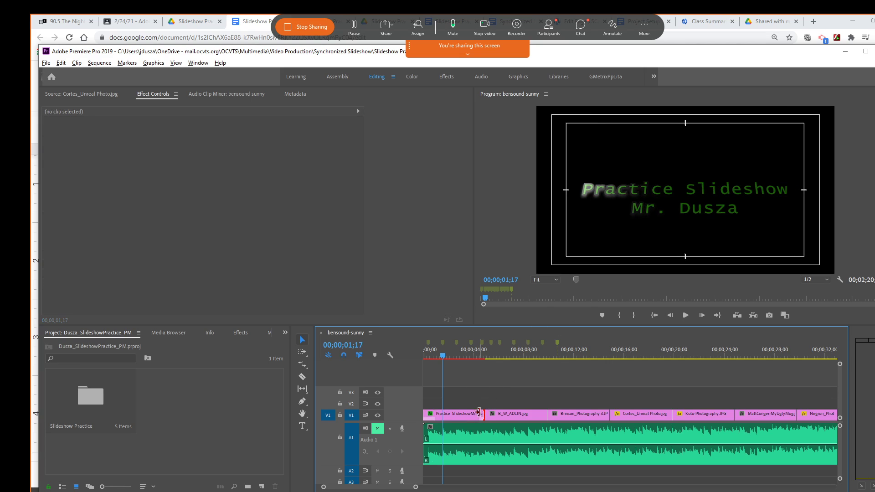
{"action": "left_click_drag", "start_coordinate": [483, 416], "coordinate": [443, 415]}
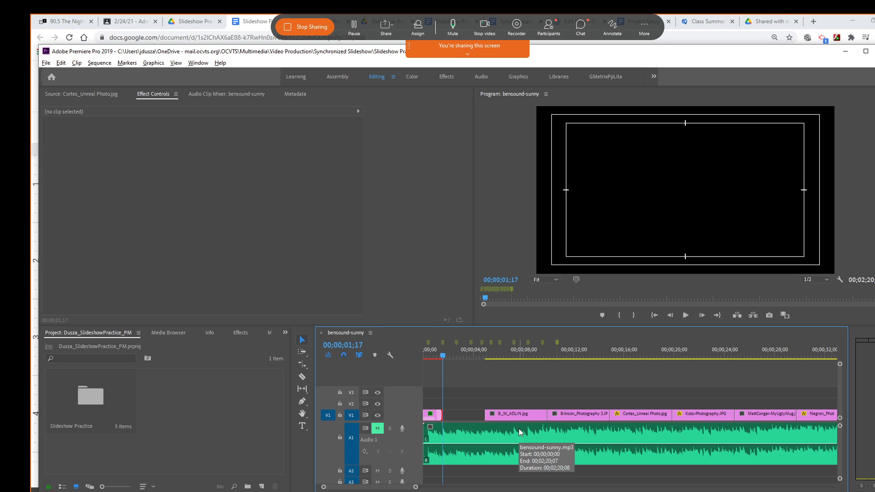
{"action": "mouse_move", "coordinate": [445, 356]}
{"action": "left_mouse_down"}
{"action": "mouse_move", "coordinate": [431, 356]}
{"action": "mouse_move", "coordinate": [446, 359]}
{"action": "left_mouse_up"}
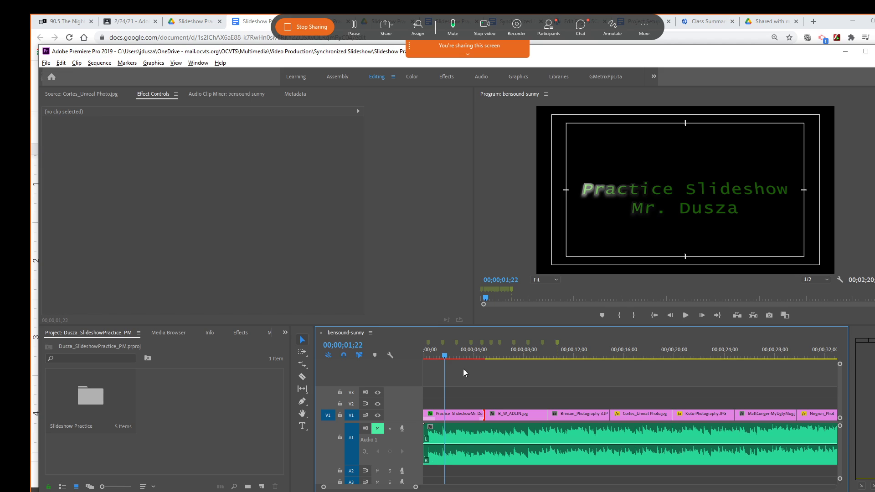
Clear the sequence markers at 01;17 and 03;25 from the timeline ruler.
{"action": "left_click", "coordinate": [443, 343]}
{"action": "right_click", "coordinate": [443, 343]}
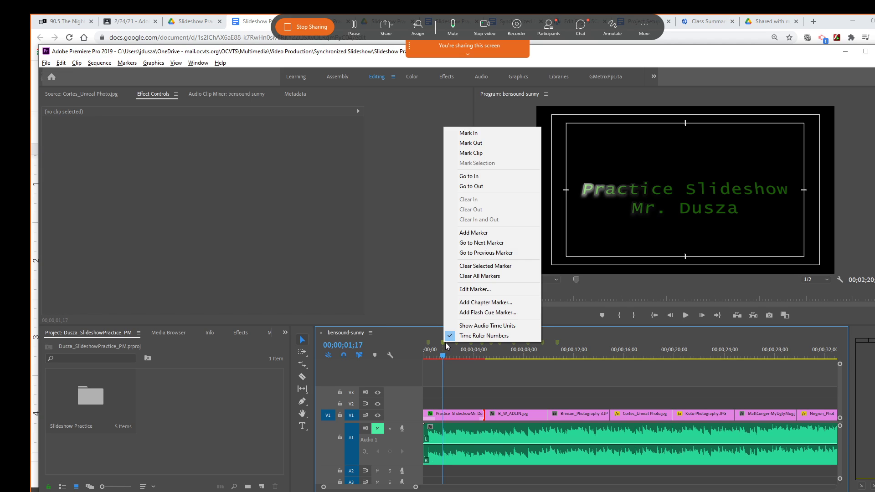
{"action": "left_click", "coordinate": [489, 267]}
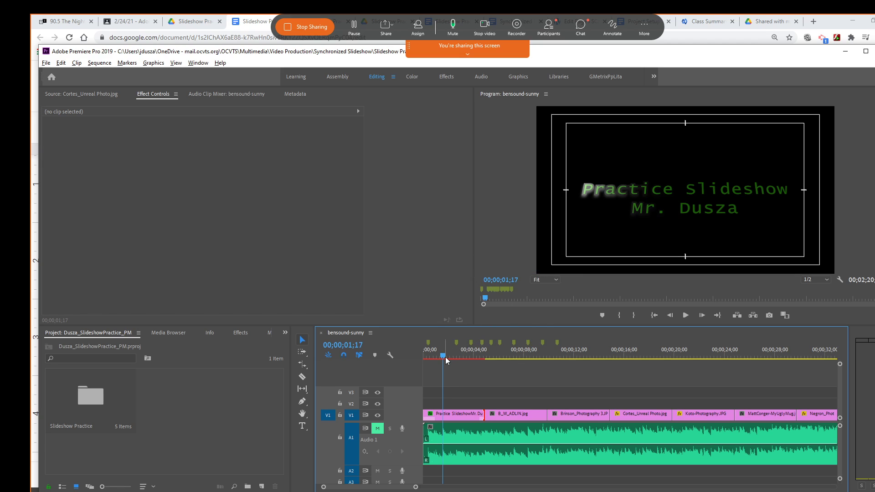
{"action": "left_click_drag", "start_coordinate": [445, 357], "coordinate": [486, 360]}
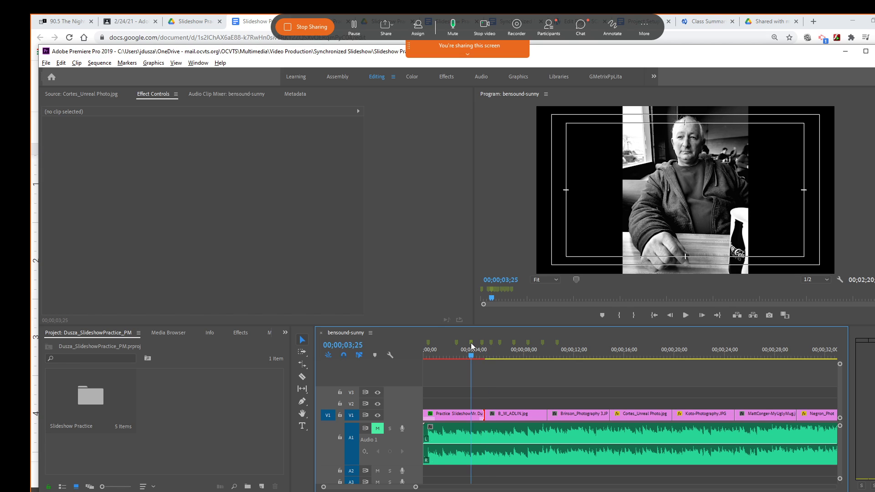
{"action": "right_click", "coordinate": [472, 342]}
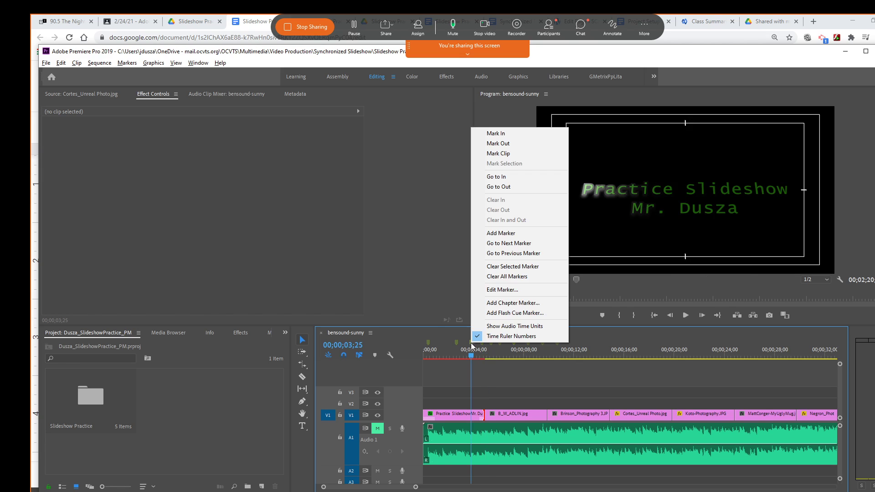
{"action": "left_click", "coordinate": [511, 267]}
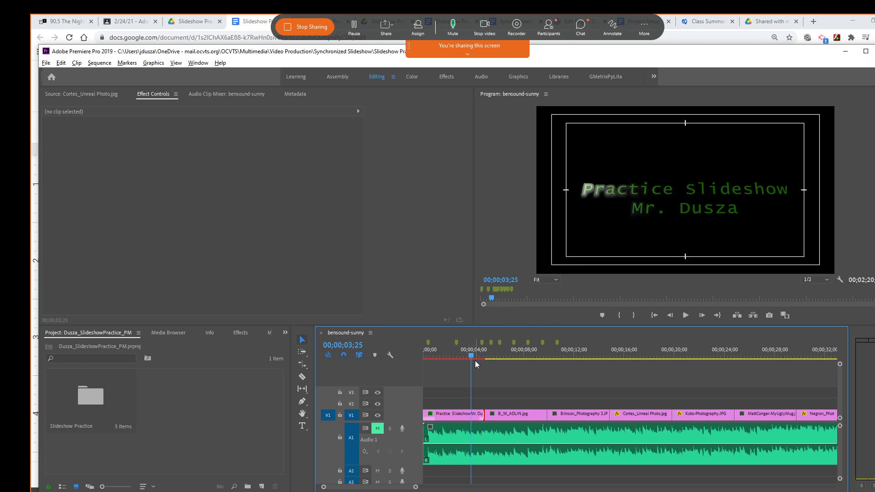
{"action": "left_click_drag", "start_coordinate": [472, 355], "coordinate": [486, 357]}
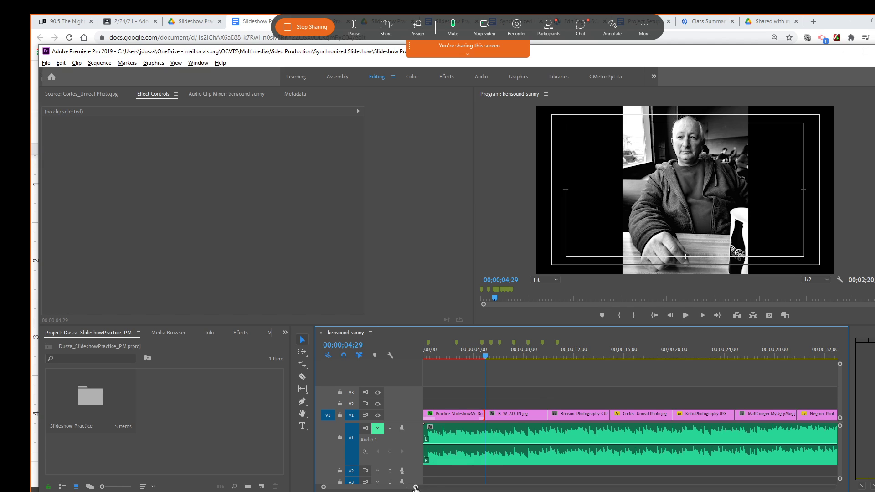
Trim B_W_ADLIN.jpg's out-point 2;15 shorter, to the playhead at 05;13.
{"action": "left_click_drag", "start_coordinate": [416, 488], "coordinate": [368, 489]}
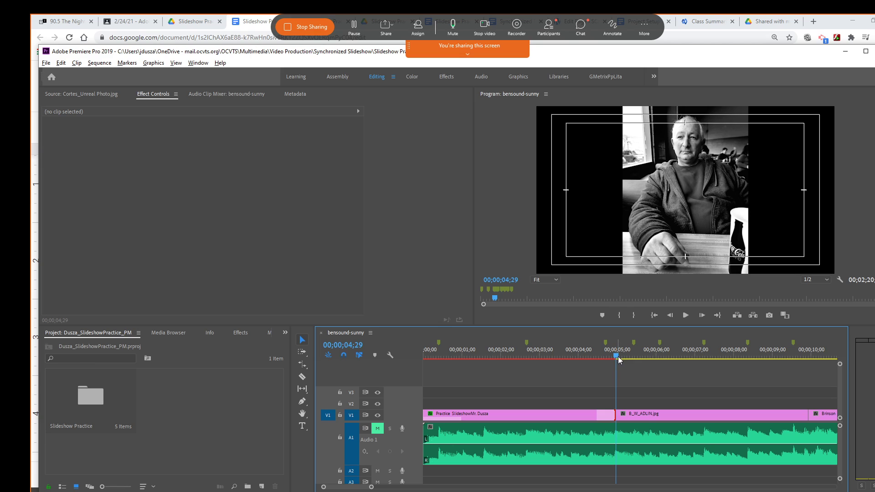
{"action": "left_click_drag", "start_coordinate": [617, 357], "coordinate": [633, 356]}
{"action": "left_click_drag", "start_coordinate": [807, 416], "coordinate": [633, 418]}
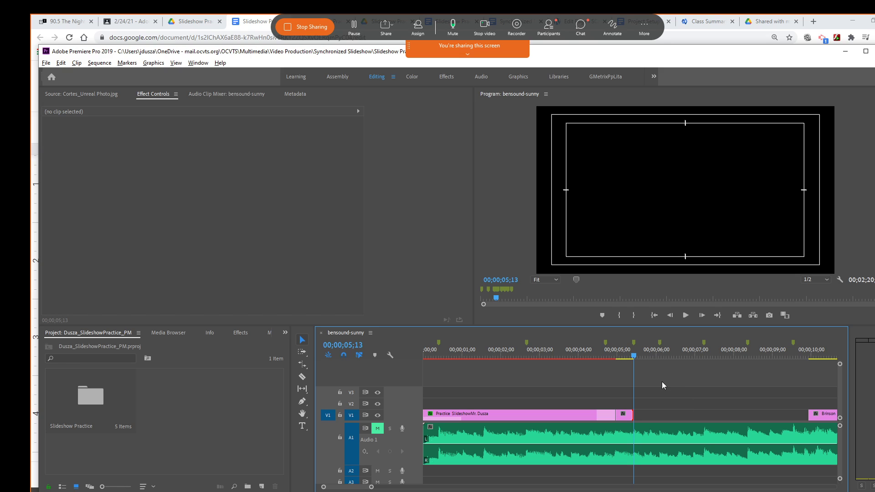
{"action": "mouse_move", "coordinate": [635, 358]}
{"action": "left_mouse_down"}
{"action": "mouse_move", "coordinate": [598, 358]}
{"action": "mouse_move", "coordinate": [658, 359]}
{"action": "mouse_move", "coordinate": [638, 359]}
{"action": "mouse_move", "coordinate": [647, 358]}
{"action": "mouse_move", "coordinate": [635, 375]}
{"action": "left_mouse_up"}
Ripple Delete the empty gap after B_W_ADLIN.jpg on V1.
{"action": "left_click", "coordinate": [690, 415]}
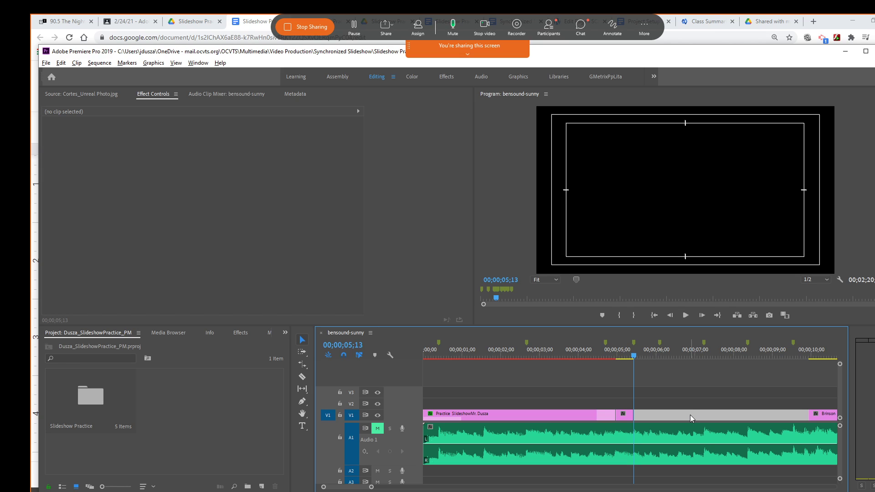
{"action": "right_click", "coordinate": [691, 415]}
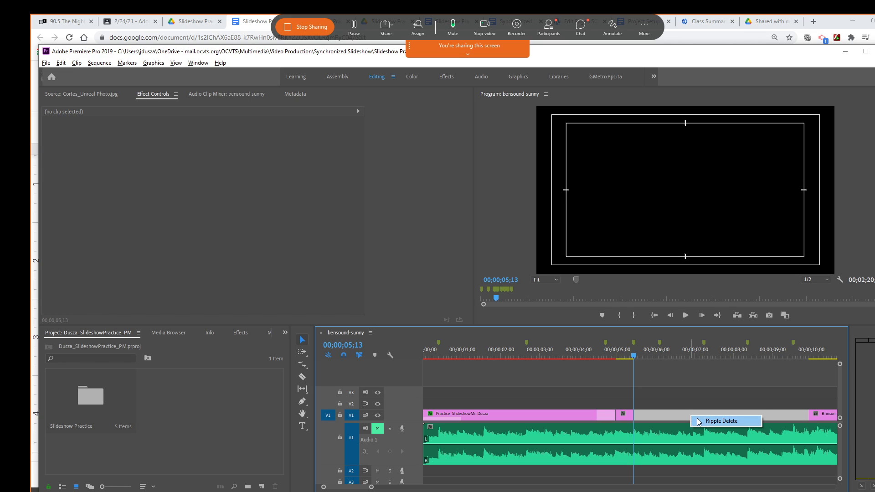
{"action": "left_click", "coordinate": [697, 421]}
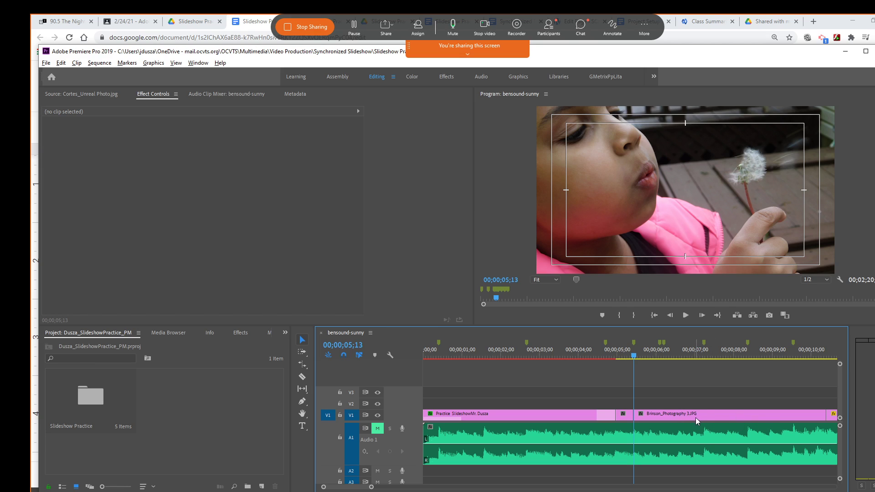
Clear the marker at 06;03 and set the playhead to 06;06.
{"action": "left_click", "coordinate": [659, 346]}
{"action": "right_click", "coordinate": [659, 346]}
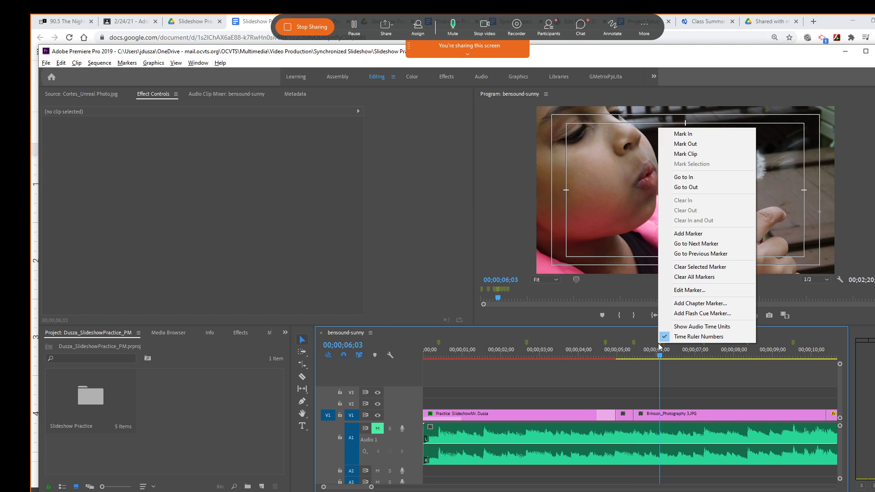
{"action": "left_click", "coordinate": [697, 268]}
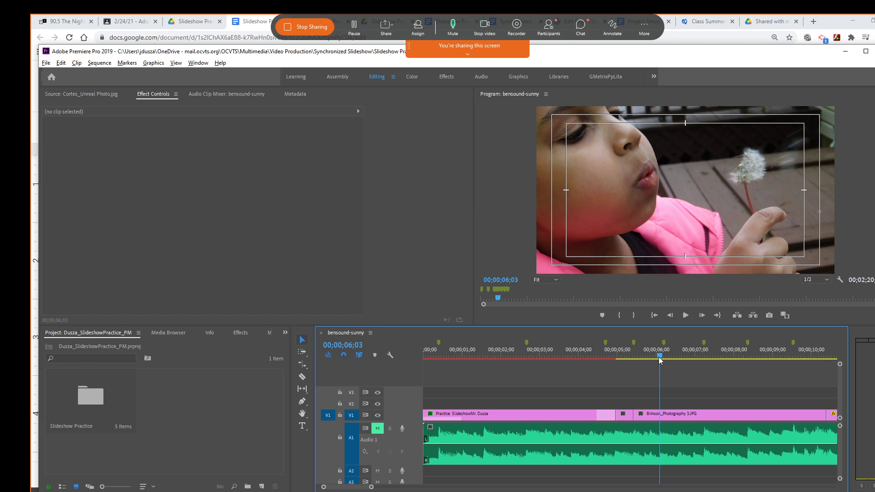
{"action": "left_click_drag", "start_coordinate": [659, 357], "coordinate": [663, 358]}
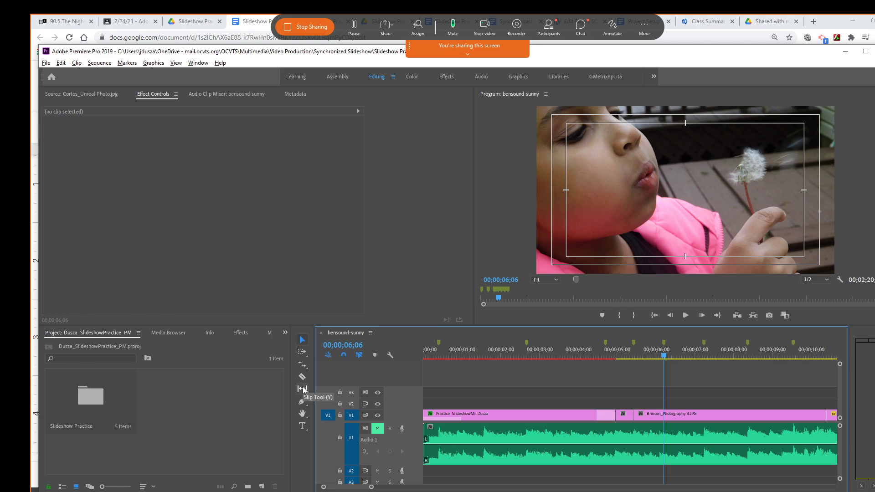
Ripple-trim the Brinson photo's end 4;03 shorter, then return to the Selection Tool.
{"action": "left_click", "coordinate": [303, 366]}
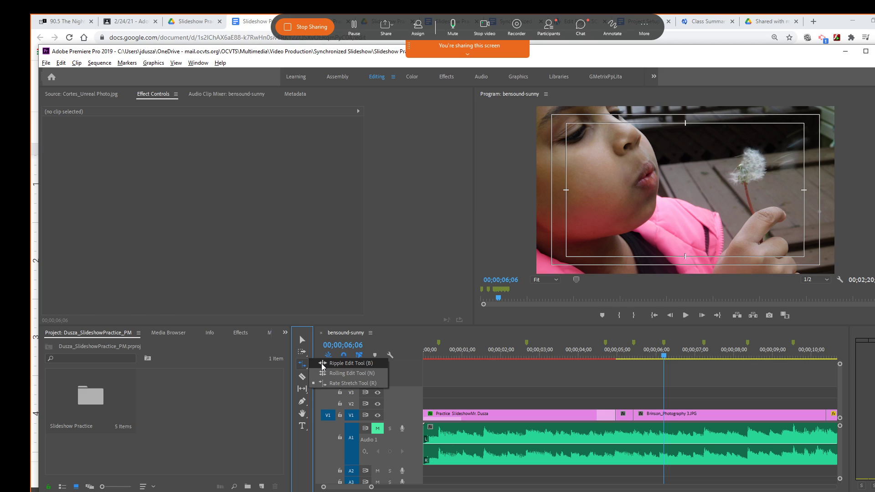
{"action": "left_click", "coordinate": [322, 364]}
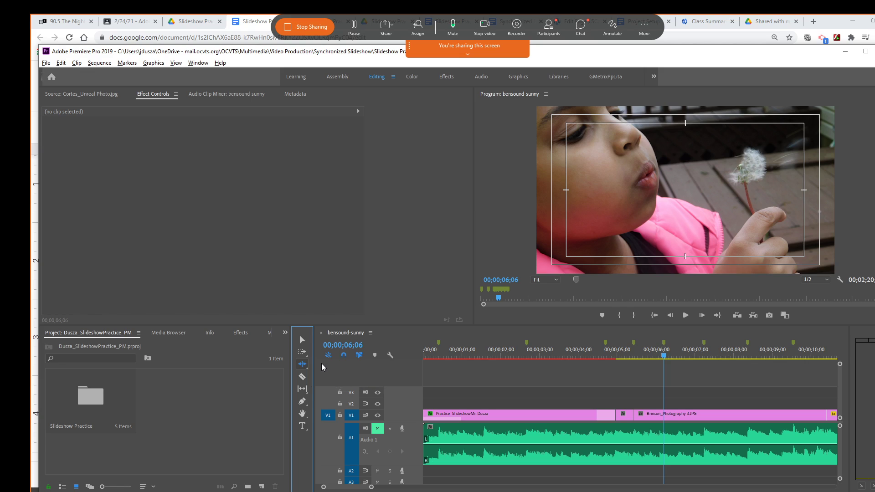
{"action": "left_click", "coordinate": [825, 416]}
{"action": "left_click_drag", "start_coordinate": [825, 416], "coordinate": [664, 416]}
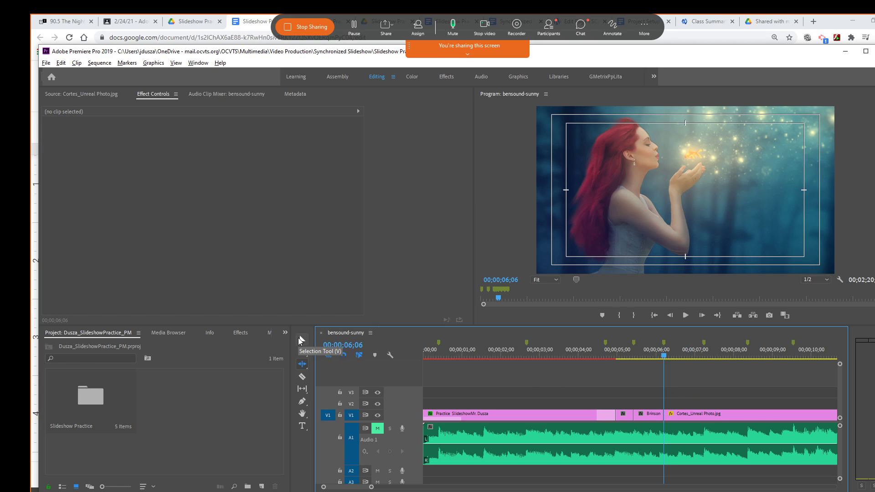
{"action": "left_click", "coordinate": [301, 341]}
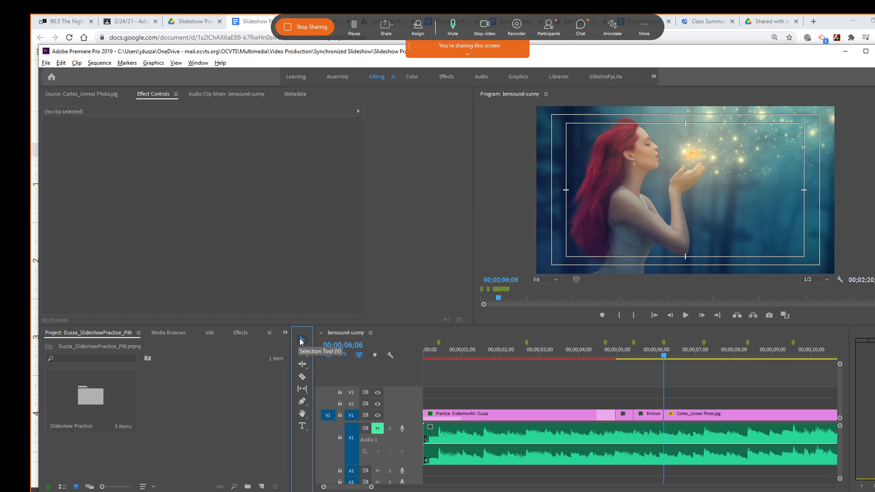
Trim Cortes_Unreal Photo.jpg to end at the playhead at 07;07.
{"action": "left_click", "coordinate": [664, 358]}
{"action": "left_click_drag", "start_coordinate": [663, 358], "coordinate": [704, 359]}
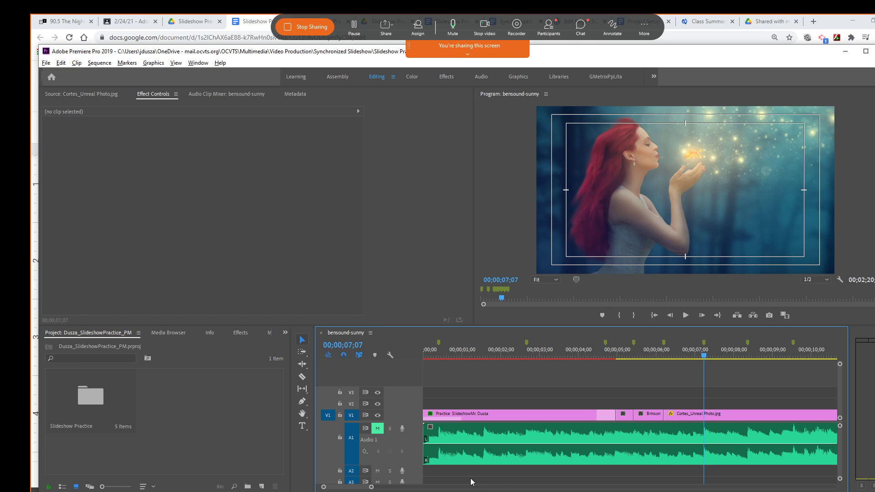
{"action": "left_click_drag", "start_coordinate": [371, 487], "coordinate": [374, 488]}
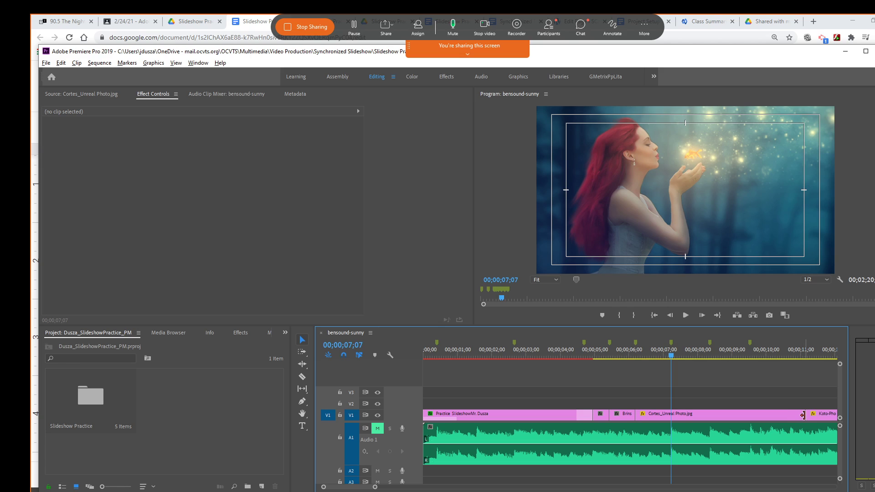
{"action": "left_click_drag", "start_coordinate": [804, 415], "coordinate": [673, 414]}
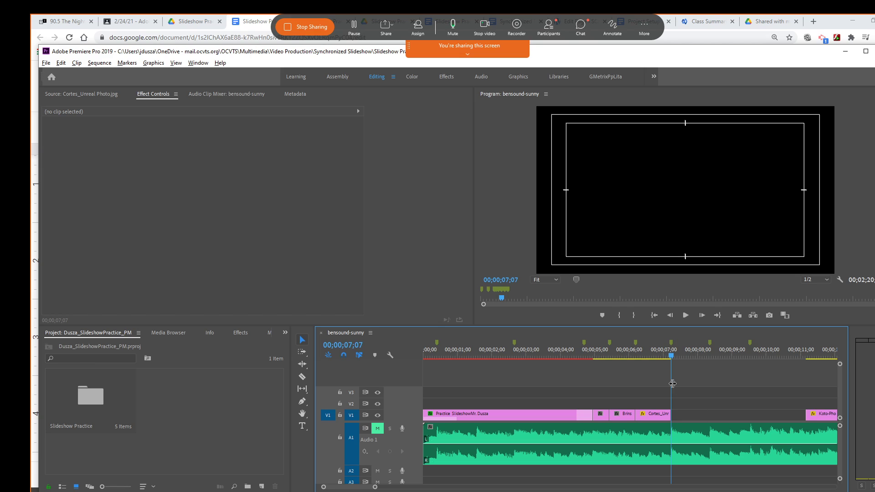
Ripple Delete the gap between Cortes_Unreal and Koto-Photography on V1.
{"action": "left_click", "coordinate": [718, 416]}
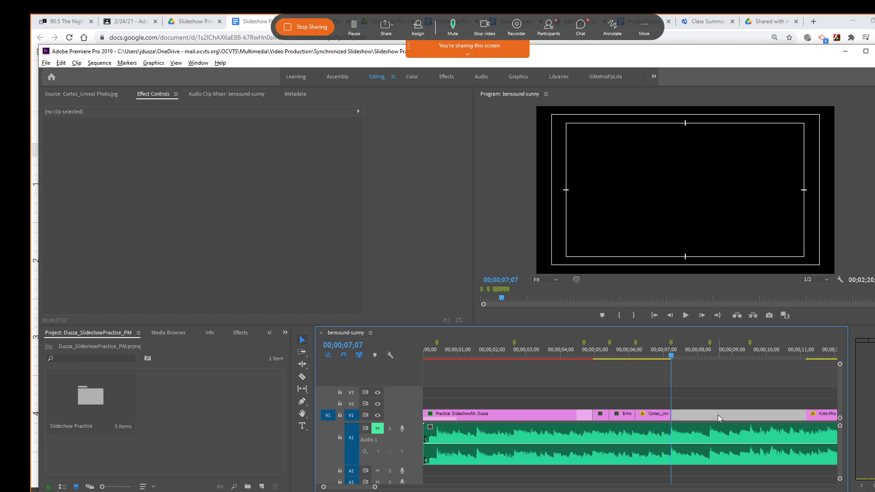
{"action": "right_click", "coordinate": [724, 415]}
{"action": "left_click", "coordinate": [744, 423]}
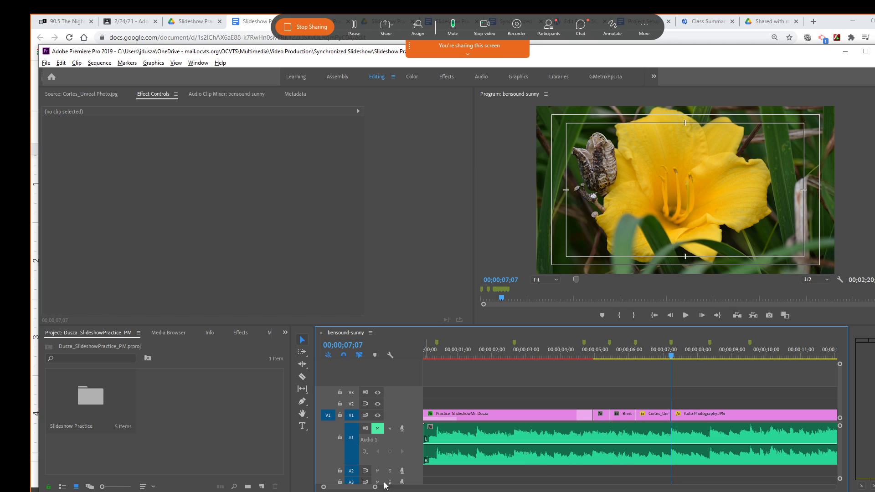
{"action": "scroll", "coordinate": [360, 490], "scroll_direction": "down", "scroll_amount": 2}
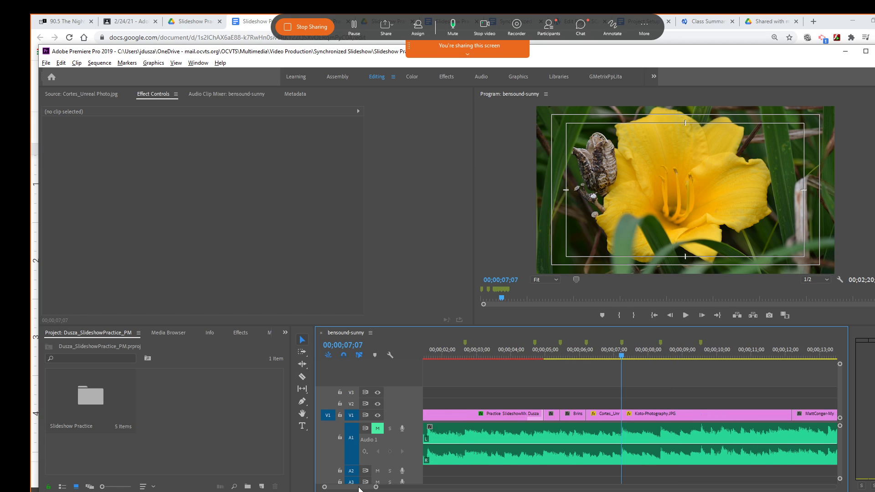
Ripple-trim Koto-Photography.JPG so it ends at the playhead at 08;11.
{"action": "left_click_drag", "start_coordinate": [623, 359], "coordinate": [661, 354]}
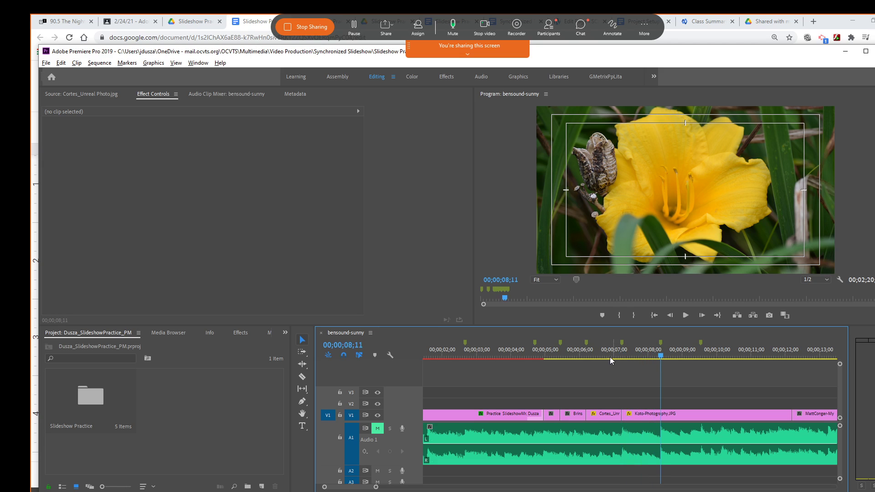
{"action": "left_click", "coordinate": [304, 365]}
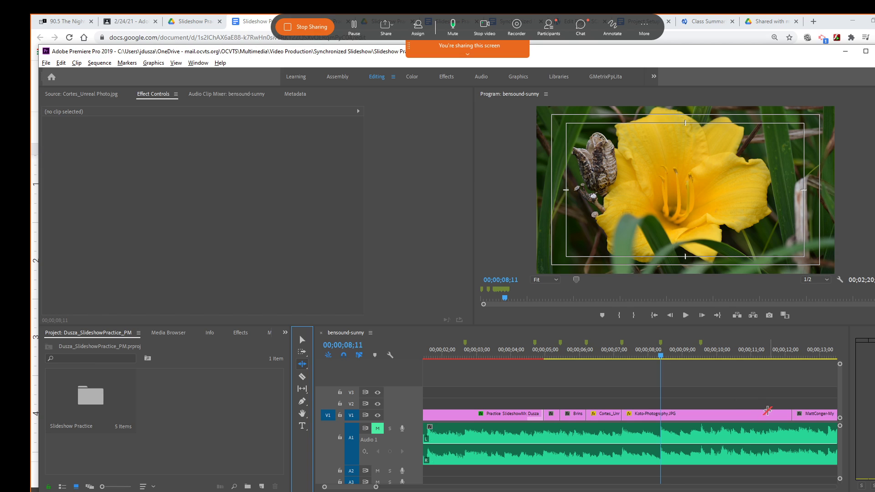
{"action": "left_click_drag", "start_coordinate": [795, 415], "coordinate": [664, 412]}
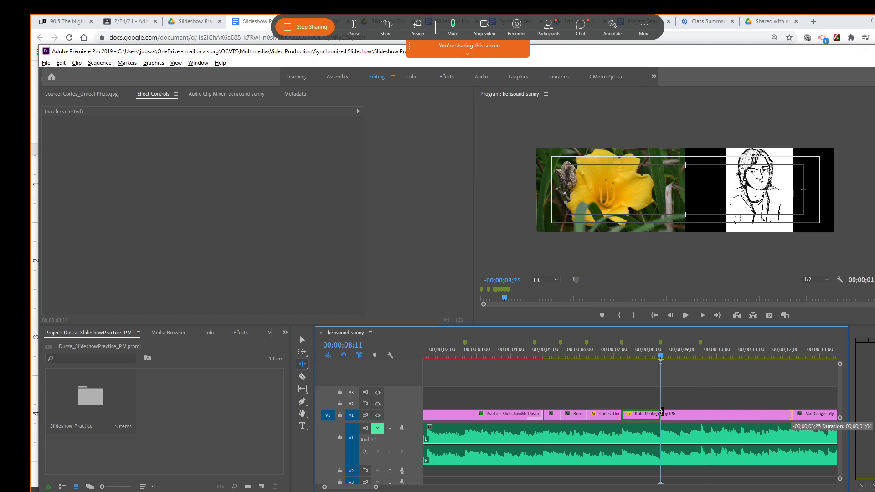
{"action": "left_click_drag", "start_coordinate": [662, 411], "coordinate": [663, 412]}
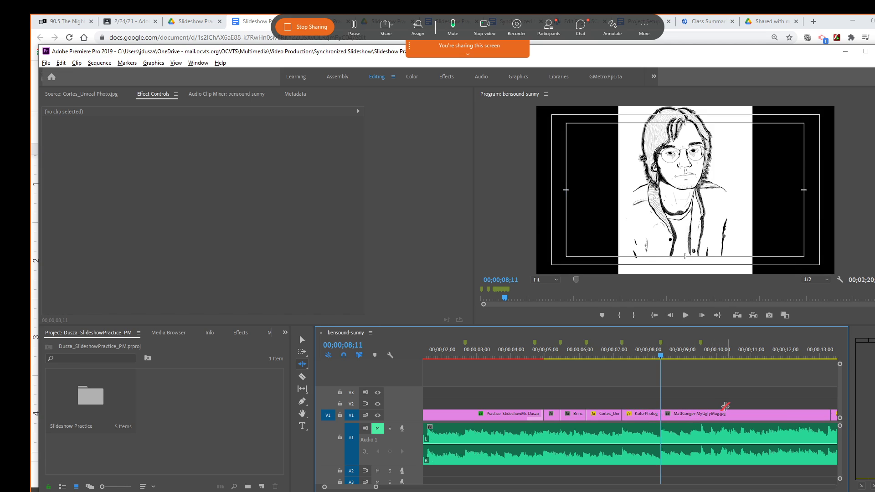
Move the playhead to 09;16 and drag the next clip's end back toward it.
{"action": "left_click_drag", "start_coordinate": [666, 358], "coordinate": [699, 359]}
{"action": "left_click_drag", "start_coordinate": [832, 417], "coordinate": [684, 424]}
{"action": "scroll", "coordinate": [364, 488], "scroll_direction": "down", "scroll_amount": 3}
{"action": "scroll", "coordinate": [364, 488], "scroll_direction": "down", "scroll_amount": 5}
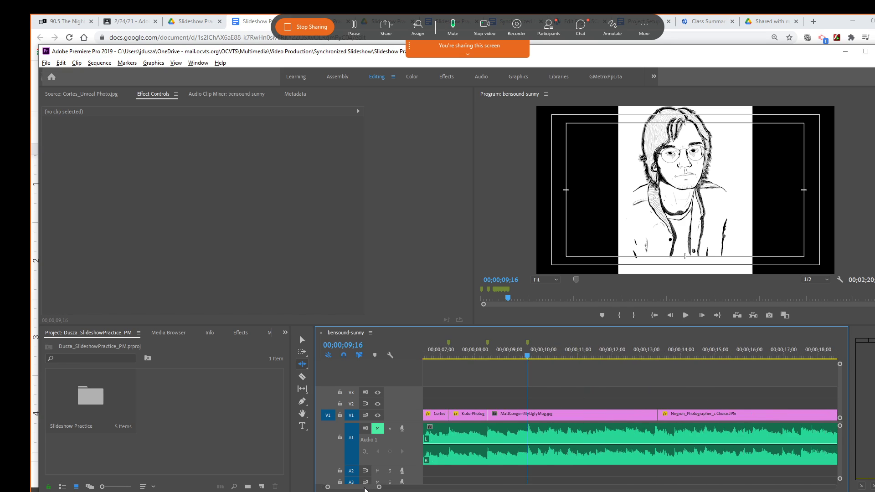
Add markers at 13;07 and 14;21 and trim the Negron clip to end at the playhead.
{"action": "scroll", "coordinate": [365, 490], "scroll_direction": "down", "scroll_amount": 1}
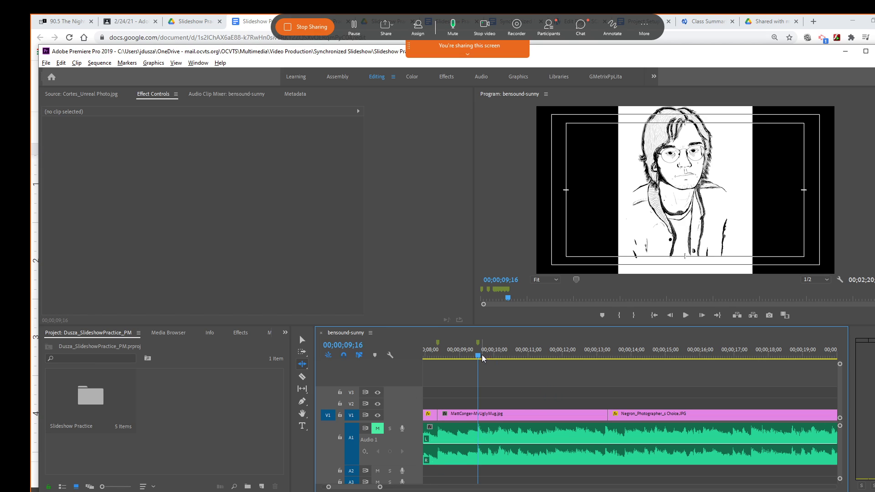
{"action": "left_click_drag", "start_coordinate": [480, 359], "coordinate": [607, 367]}
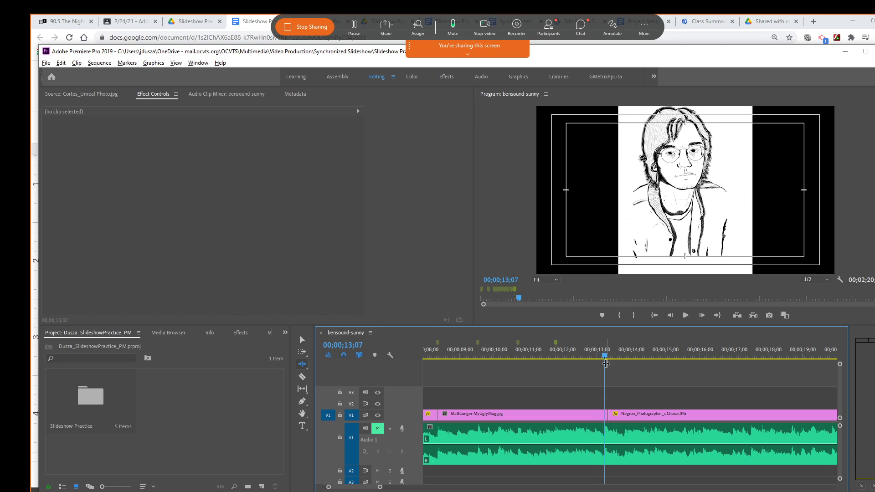
{"action": "key", "text": "m"}
{"action": "left_click_drag", "start_coordinate": [605, 360], "coordinate": [655, 364]}
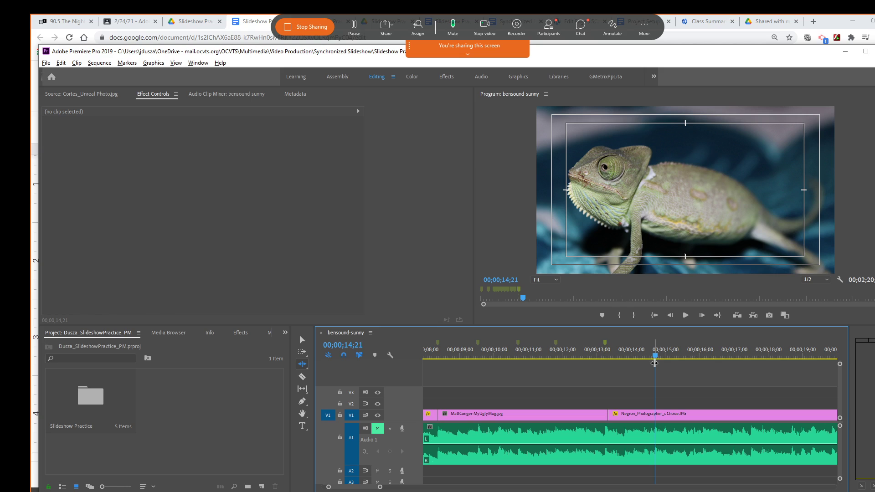
{"action": "key", "text": "m"}
{"action": "scroll", "coordinate": [364, 489], "scroll_direction": "down", "scroll_amount": 3}
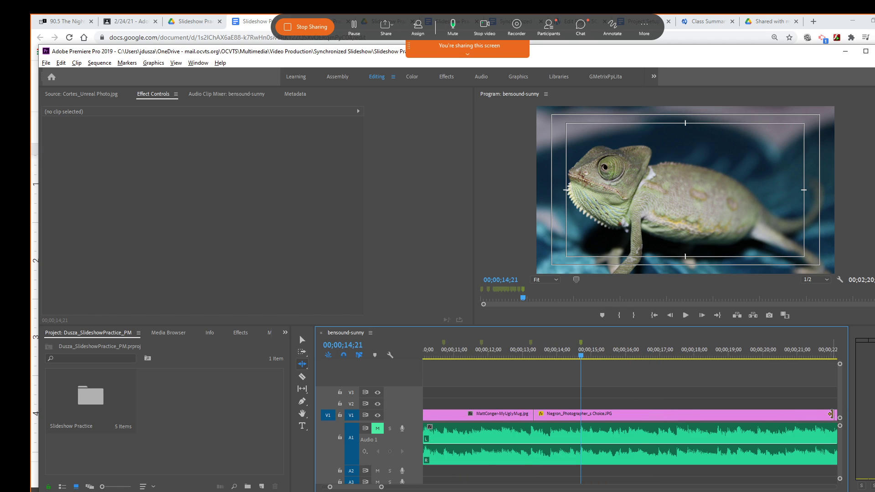
{"action": "left_click_drag", "start_coordinate": [830, 415], "coordinate": [580, 415]}
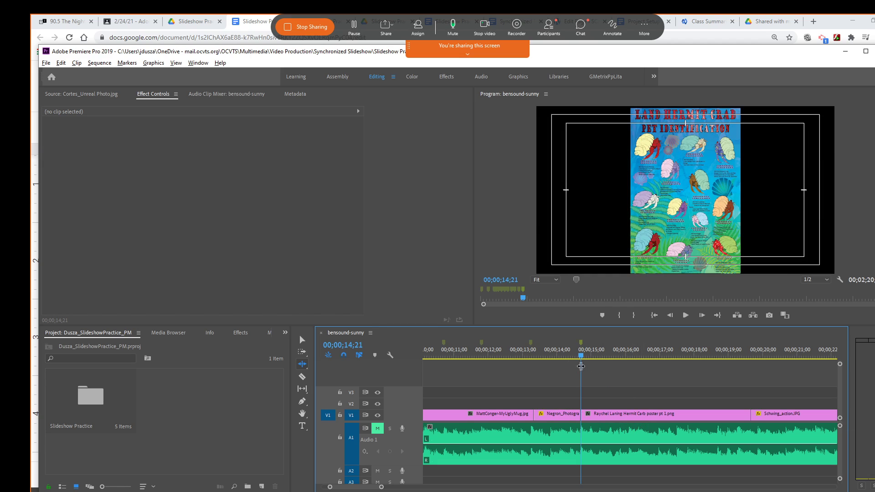
Add a marker at 15;22, trim the hermit crab poster clip to it, and check the directions.
{"action": "left_click_drag", "start_coordinate": [580, 358], "coordinate": [660, 365]}
{"action": "key", "text": "m"}
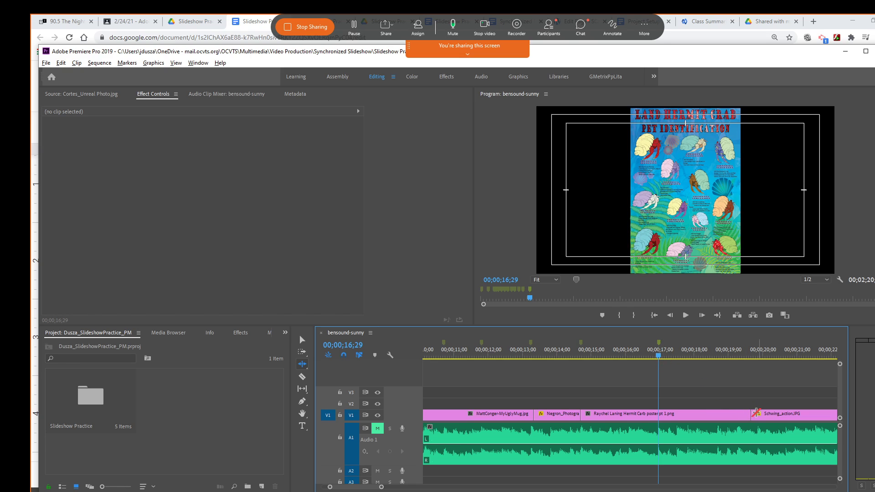
{"action": "left_click_drag", "start_coordinate": [751, 413], "coordinate": [660, 414]}
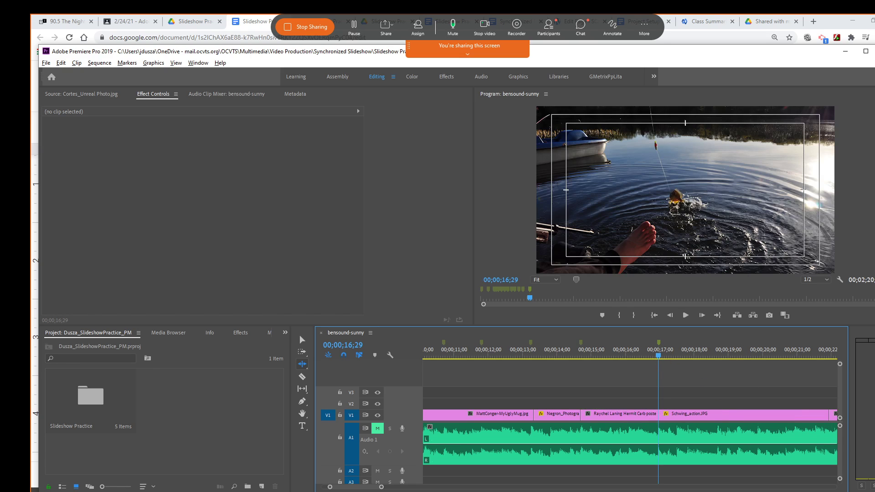
{"action": "key", "text": "alt+Tab"}
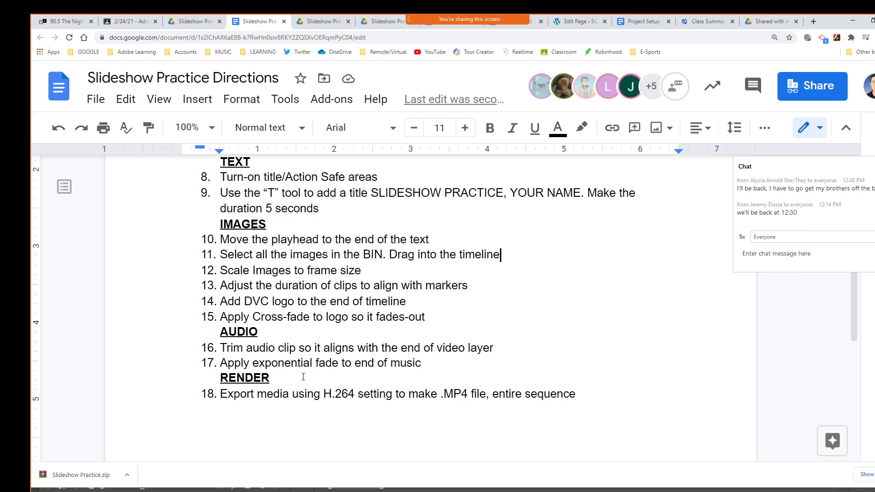
{"action": "key", "text": "alt+Tab"}
{"action": "key", "text": "alt+Tab"}
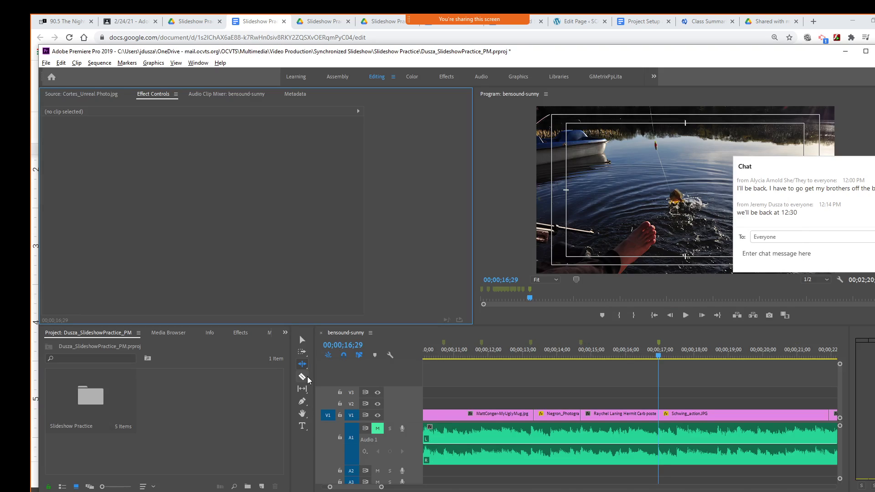
Open the Slideshow Practice bin and park the playhead at the photo clips' end, about 31;26.
{"action": "left_click", "coordinate": [87, 400]}
{"action": "double_click", "coordinate": [87, 401]}
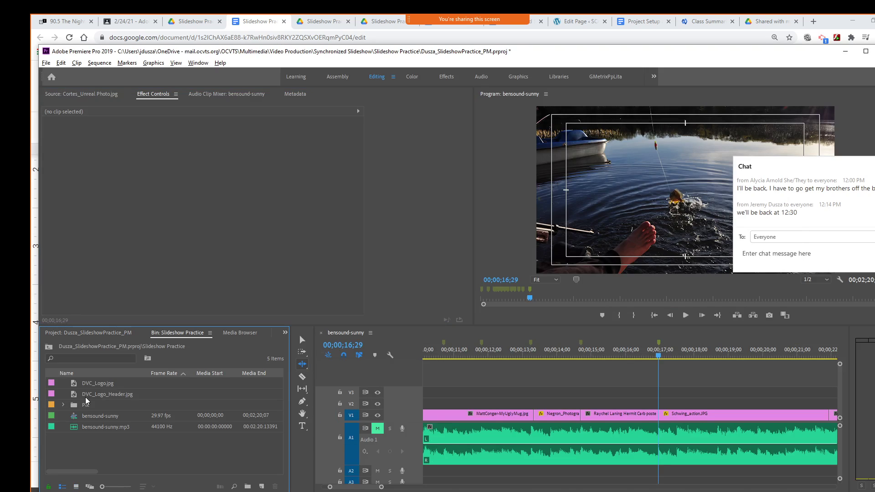
{"action": "left_click_drag", "start_coordinate": [382, 487], "coordinate": [444, 491]}
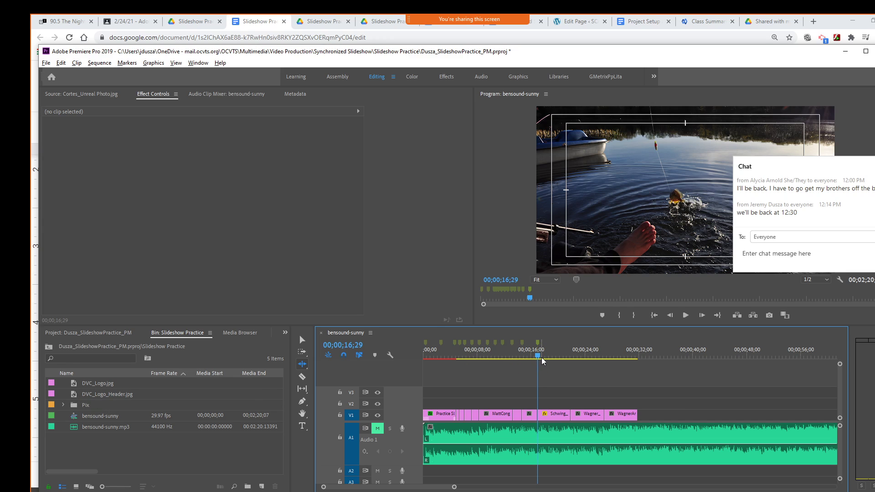
{"action": "left_click_drag", "start_coordinate": [543, 362], "coordinate": [641, 370]}
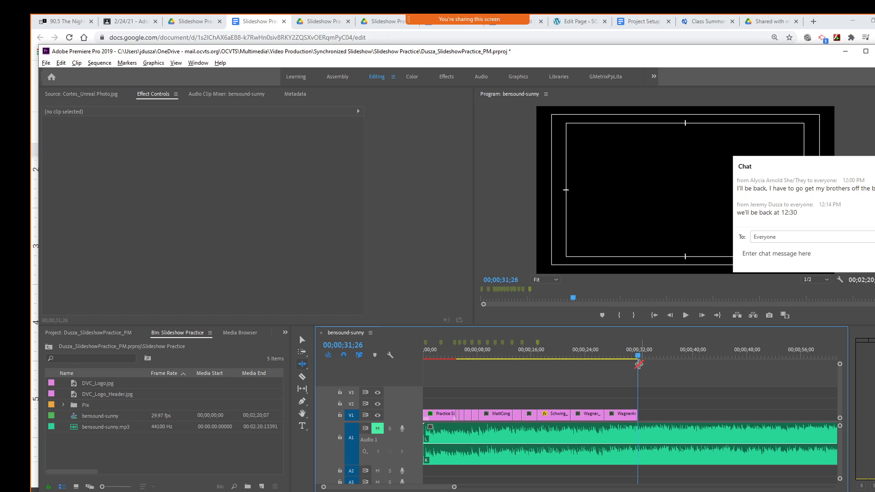
{"action": "left_click", "coordinate": [302, 340]}
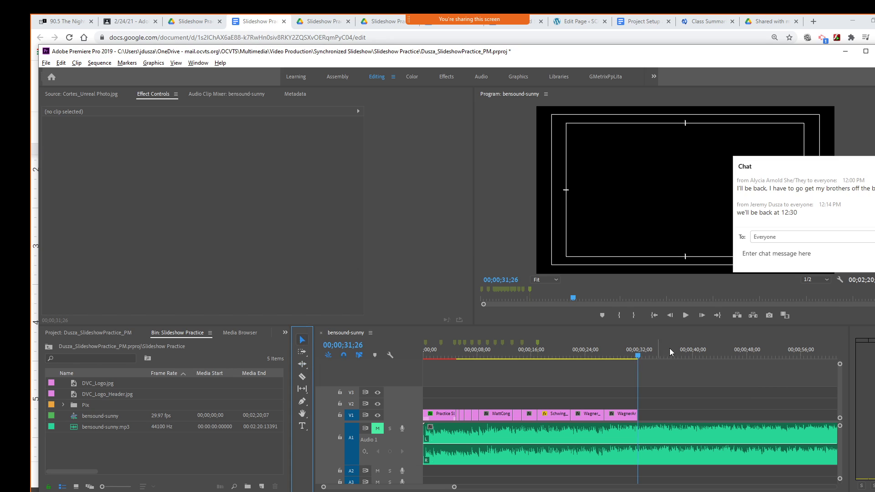
{"action": "mouse_move", "coordinate": [639, 355]}
{"action": "left_mouse_down"}
{"action": "mouse_move", "coordinate": [651, 356]}
{"action": "mouse_move", "coordinate": [637, 356]}
{"action": "left_mouse_up"}
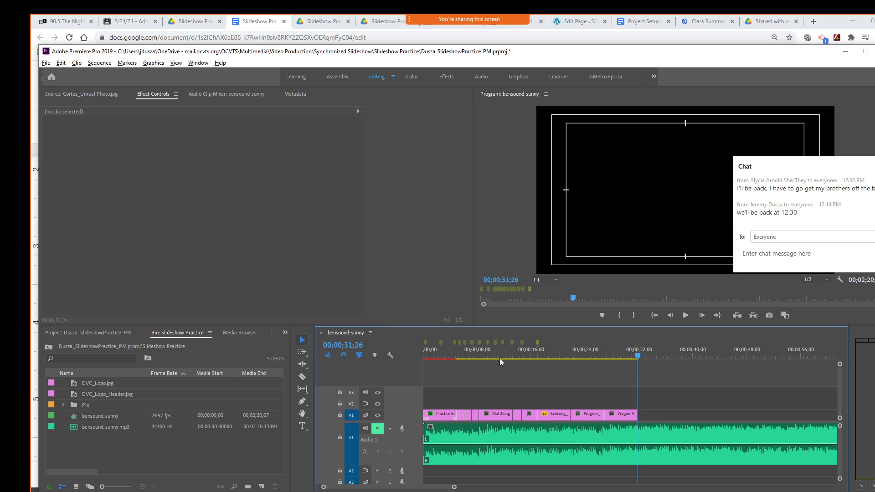
{"action": "left_click", "coordinate": [112, 394]}
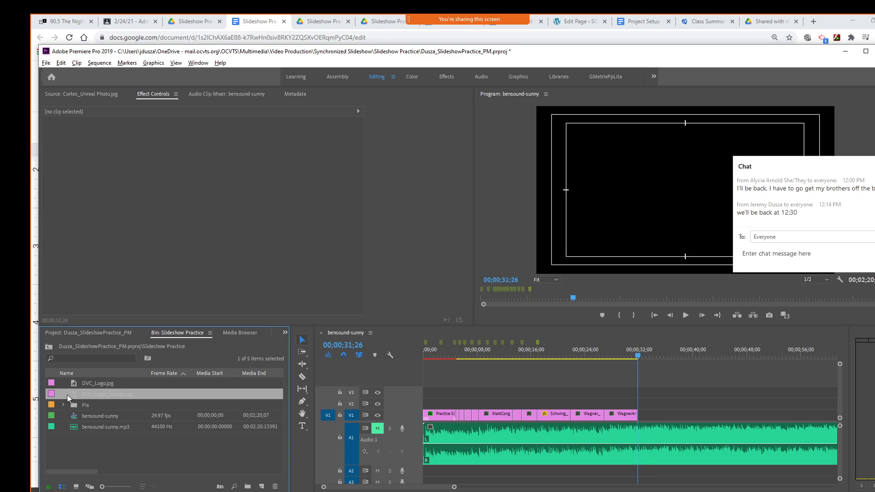
Place DVC_Logo_Header.jpg after the last image on V1, close the Zoom chat, and switch to the directions document.
{"action": "left_click_drag", "start_coordinate": [240, 396], "coordinate": [646, 414]}
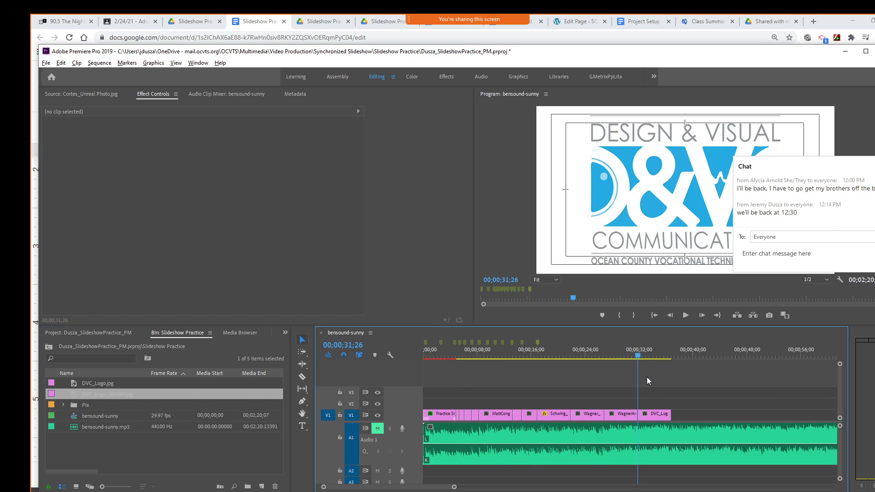
{"action": "left_click_drag", "start_coordinate": [639, 355], "coordinate": [645, 357]}
{"action": "left_click", "coordinate": [807, 187]}
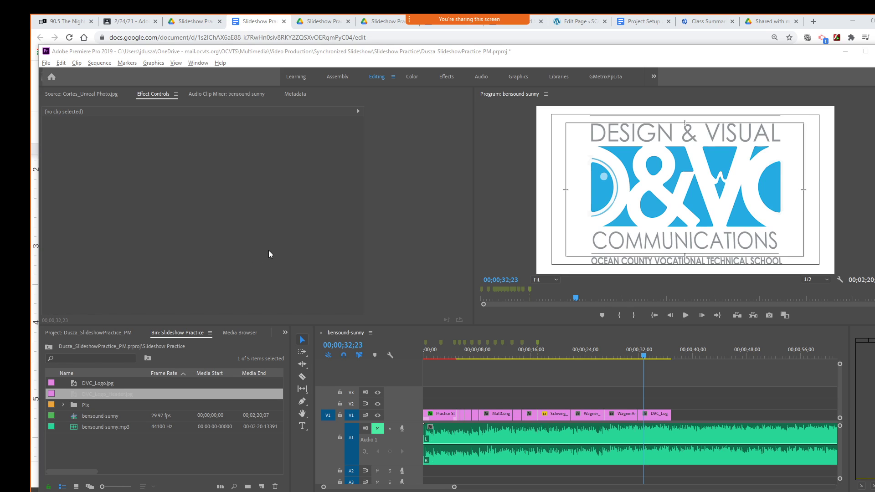
{"action": "key", "text": "alt+Tab"}
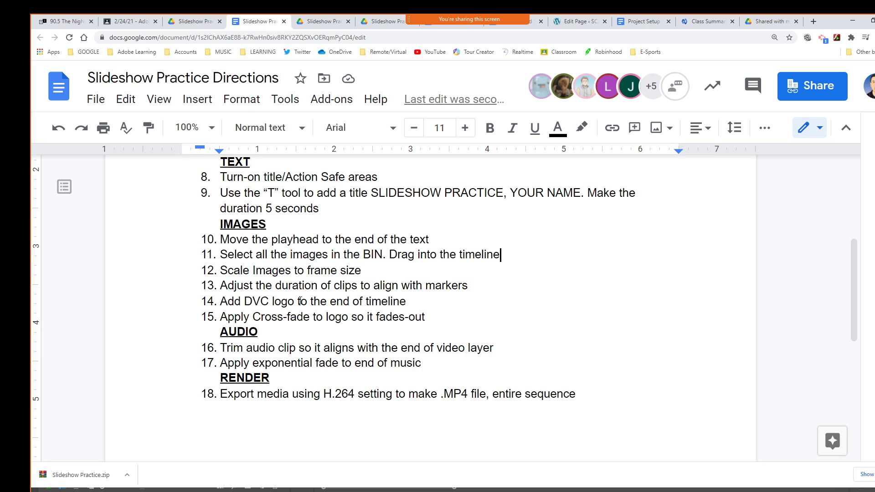
Return to Premiere Pro and move the playhead to the end of the DVC logo clip.
{"action": "key", "text": "alt+Tab"}
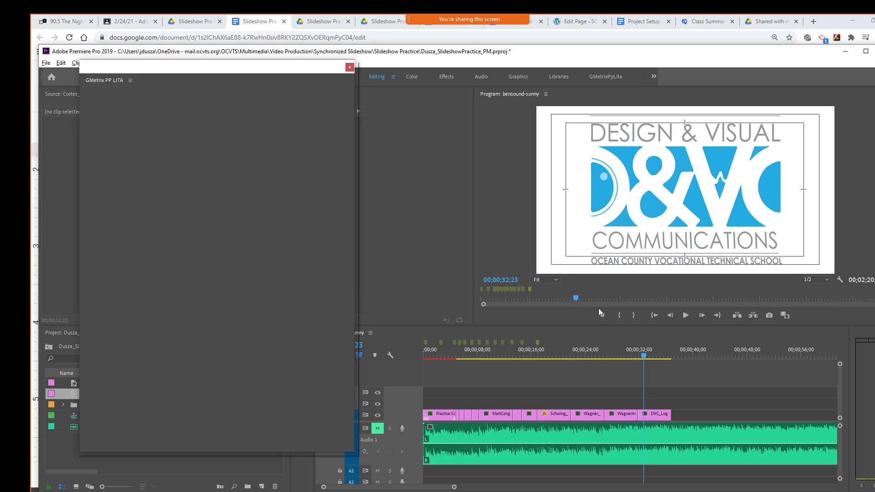
{"action": "left_click_drag", "start_coordinate": [646, 357], "coordinate": [672, 362]}
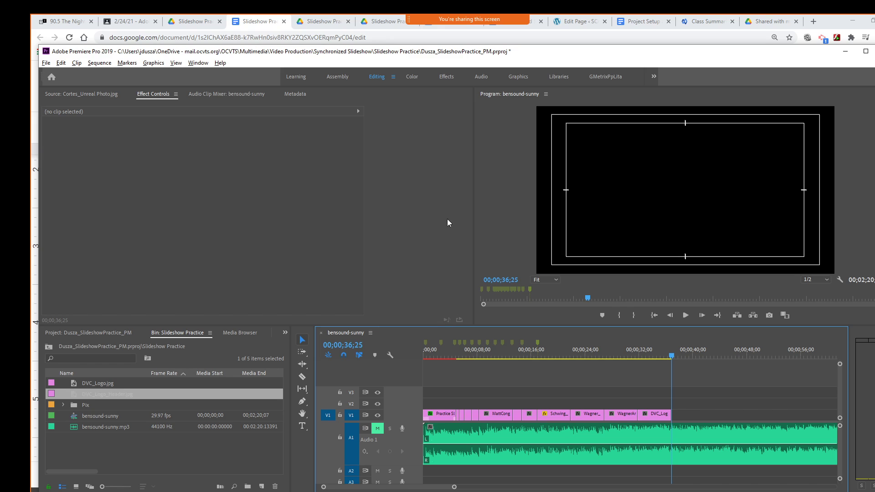
In the Effects workspace, drag Video Transitions > Dissolve > Cross Dissolve onto the DVC logo clip's end.
{"action": "left_click", "coordinate": [446, 77]}
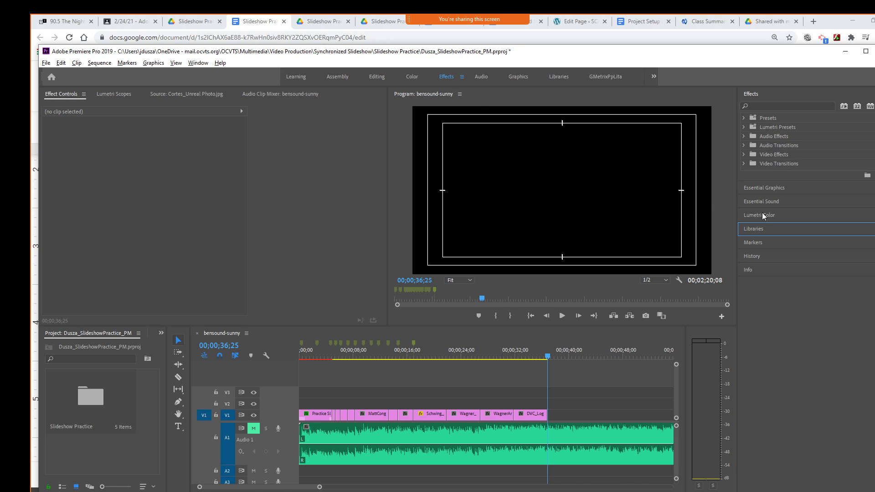
{"action": "left_click", "coordinate": [743, 163]}
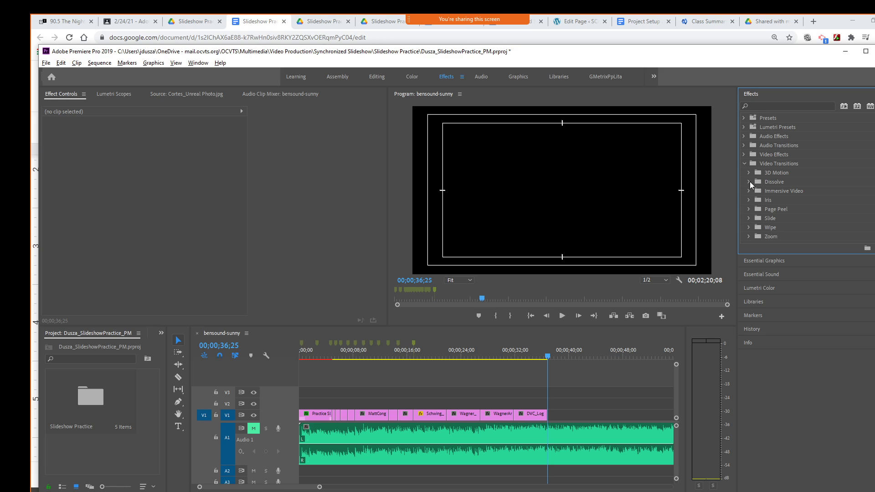
{"action": "left_click", "coordinate": [748, 182]}
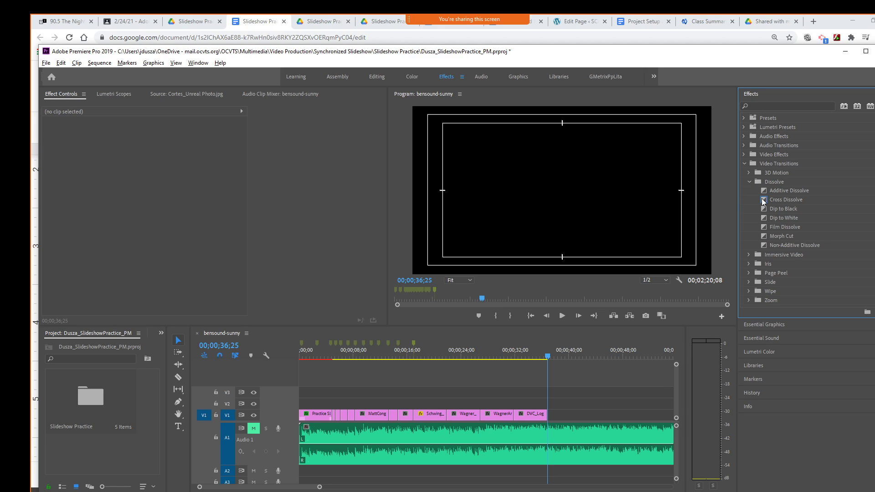
{"action": "left_click", "coordinate": [764, 202]}
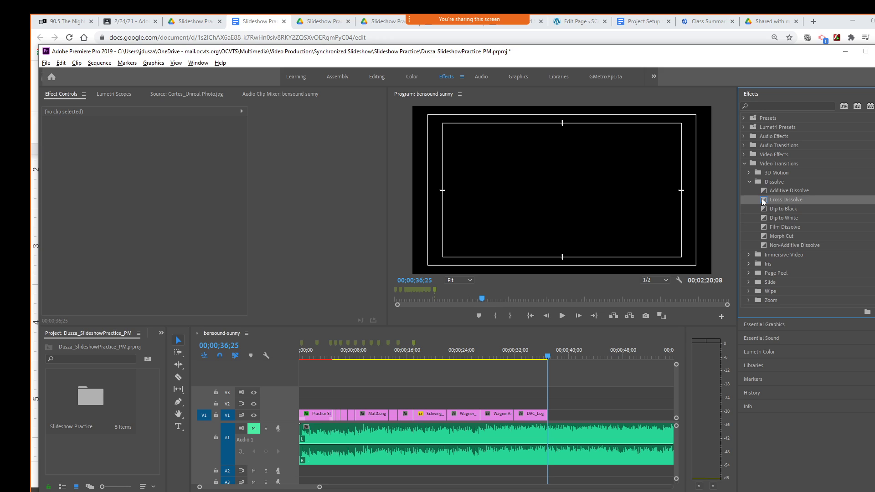
{"action": "left_click_drag", "start_coordinate": [764, 202], "coordinate": [550, 424]}
Zoom the timeline out slightly and play back the DVC logo's fade-out.
{"action": "left_click_drag", "start_coordinate": [320, 487], "coordinate": [324, 489]}
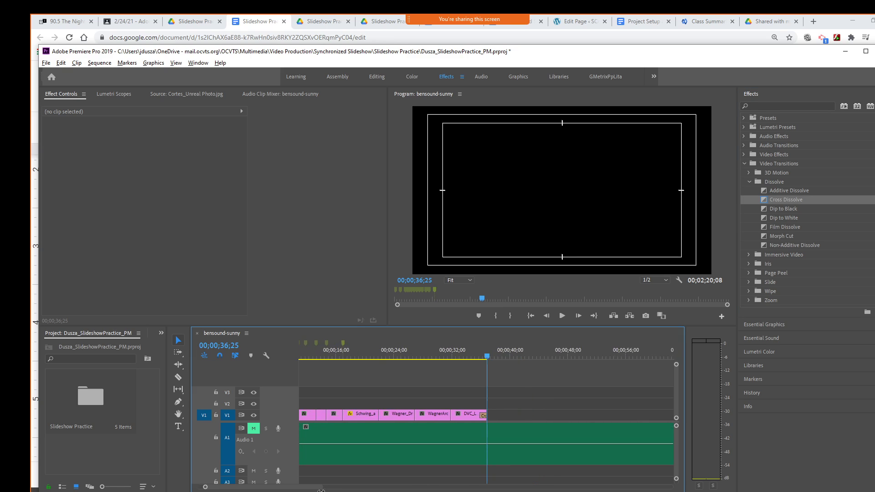
{"action": "scroll", "coordinate": [320, 488], "scroll_direction": "up", "scroll_amount": 3}
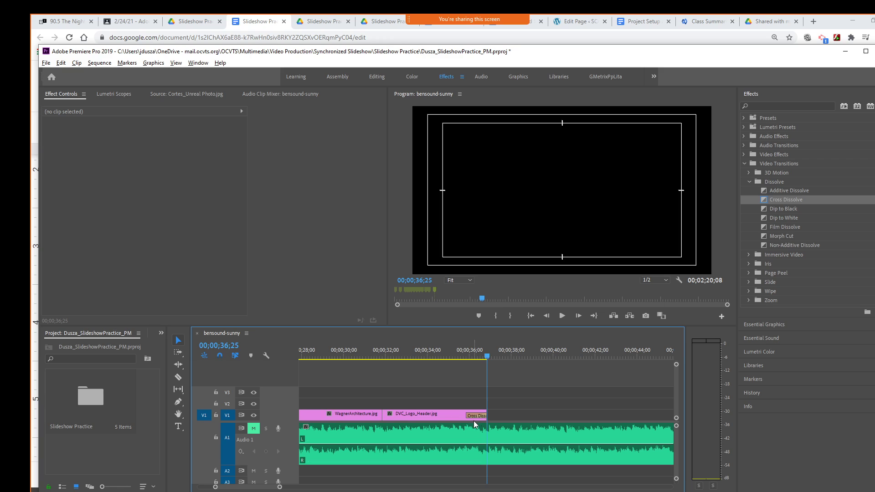
{"action": "left_click_drag", "start_coordinate": [488, 355], "coordinate": [425, 355]}
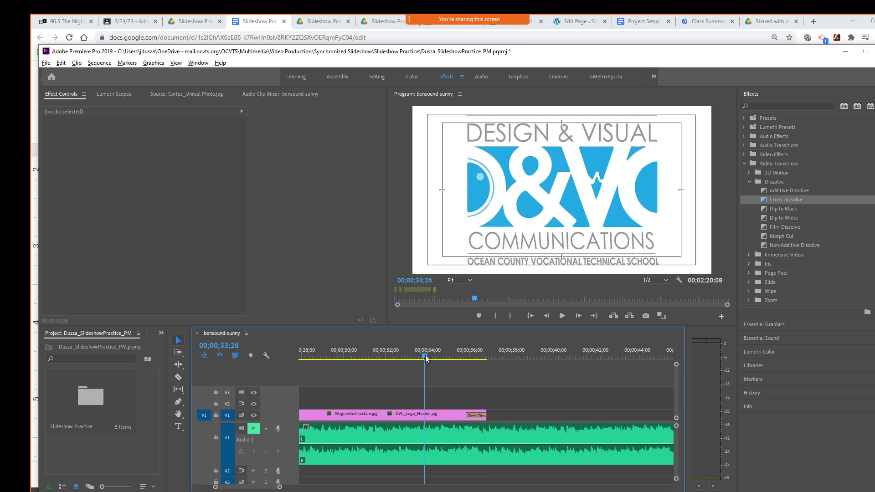
{"action": "left_click", "coordinate": [562, 316]}
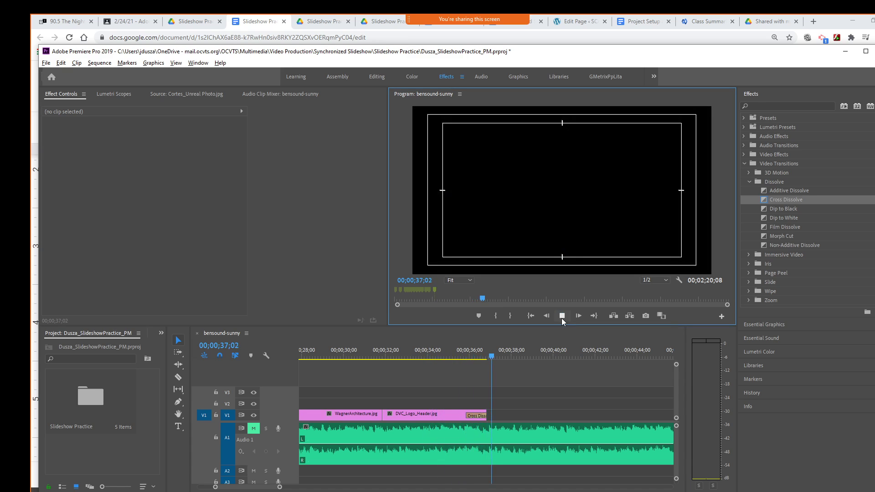
{"action": "left_click", "coordinate": [562, 316]}
Delete the existing Cross Dissolve and apply a fresh one to the end of DVC_Logo_Header.jpg.
{"action": "left_click", "coordinate": [475, 416]}
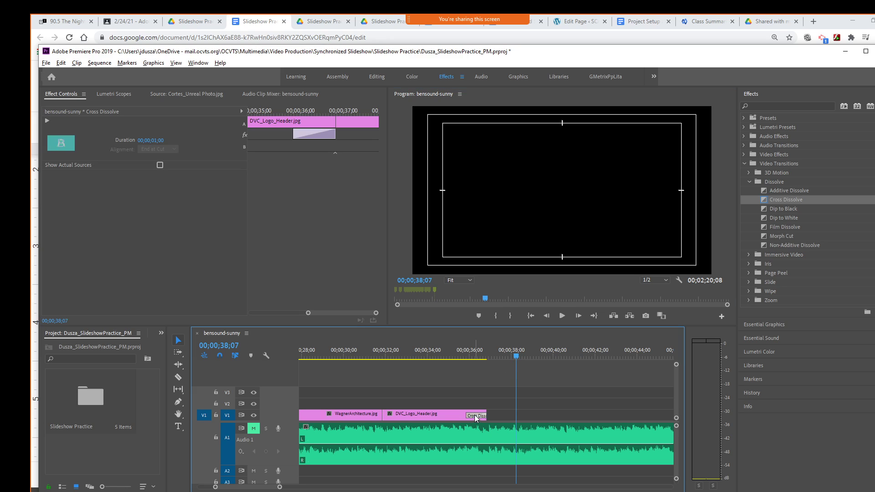
{"action": "key", "text": "Delete"}
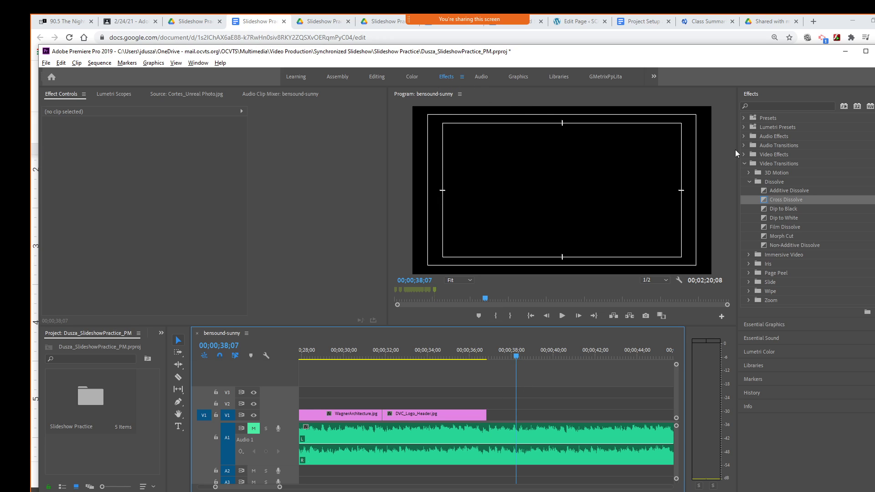
{"action": "left_click", "coordinate": [745, 163]}
{"action": "left_click", "coordinate": [745, 163]}
{"action": "left_click", "coordinate": [751, 181]}
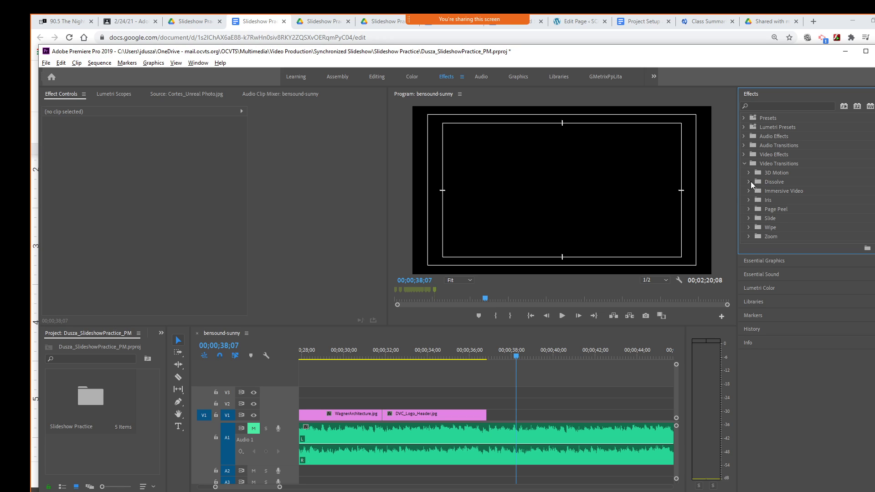
{"action": "left_click", "coordinate": [750, 181]}
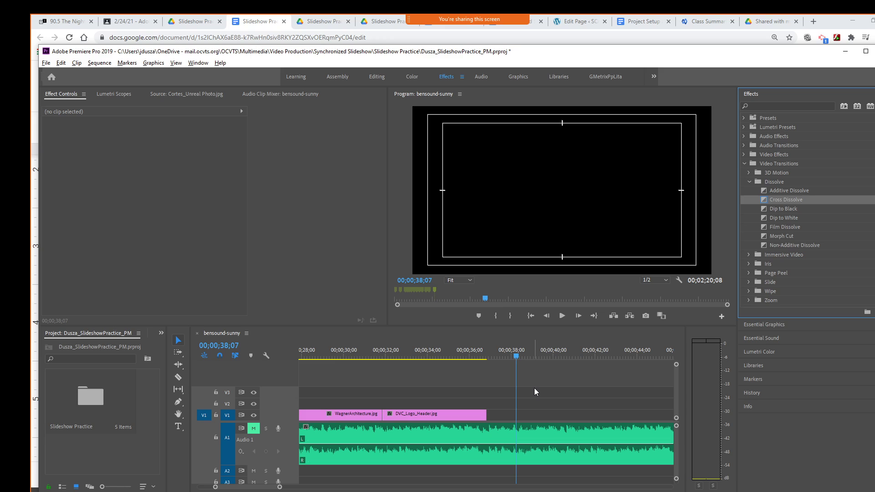
{"action": "left_click_drag", "start_coordinate": [534, 391], "coordinate": [486, 416]}
{"action": "left_click", "coordinate": [475, 355]}
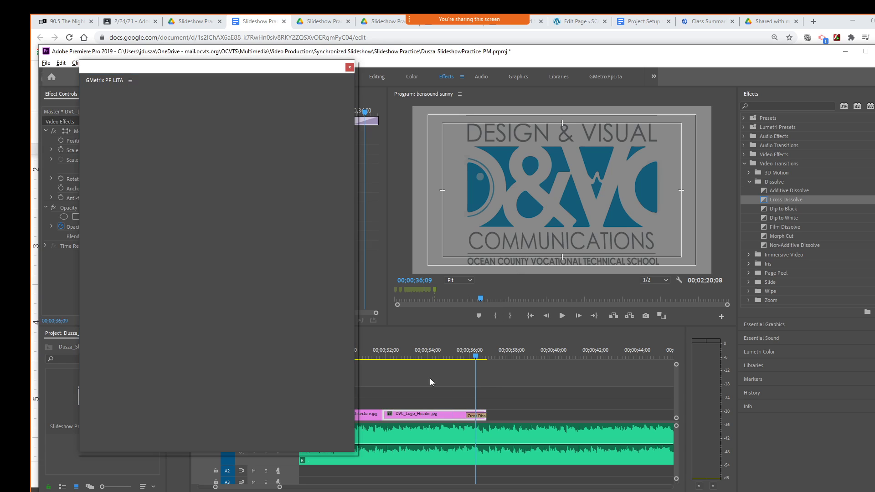
Set the DVC_Logo_Header.jpg clip's Speed/Duration to 00;00;05;00.
{"action": "left_click", "coordinate": [349, 67]}
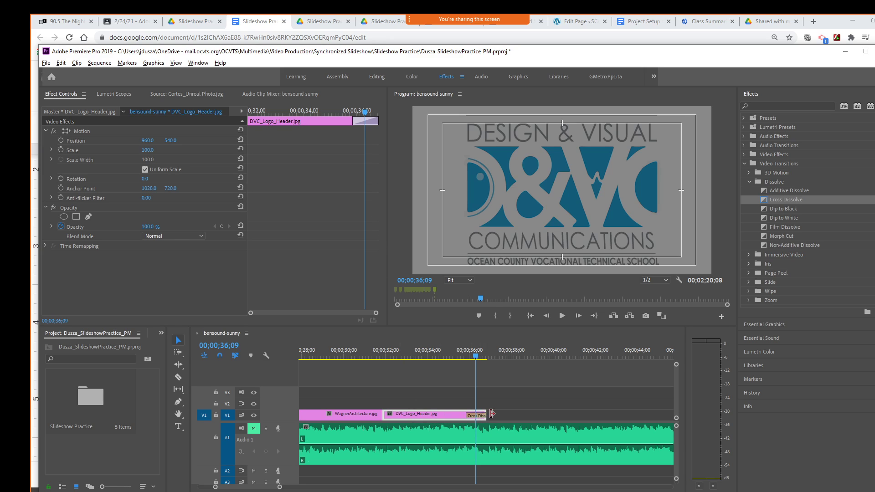
{"action": "right_click", "coordinate": [448, 417]}
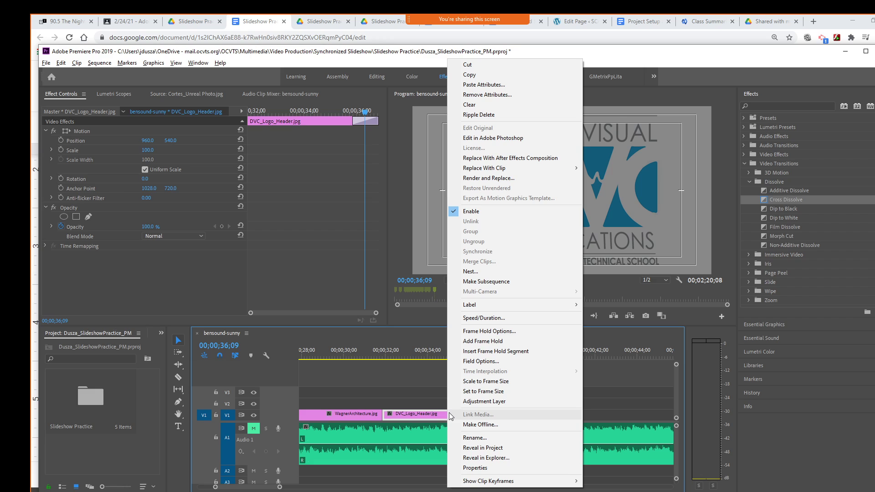
{"action": "left_click", "coordinate": [472, 319]}
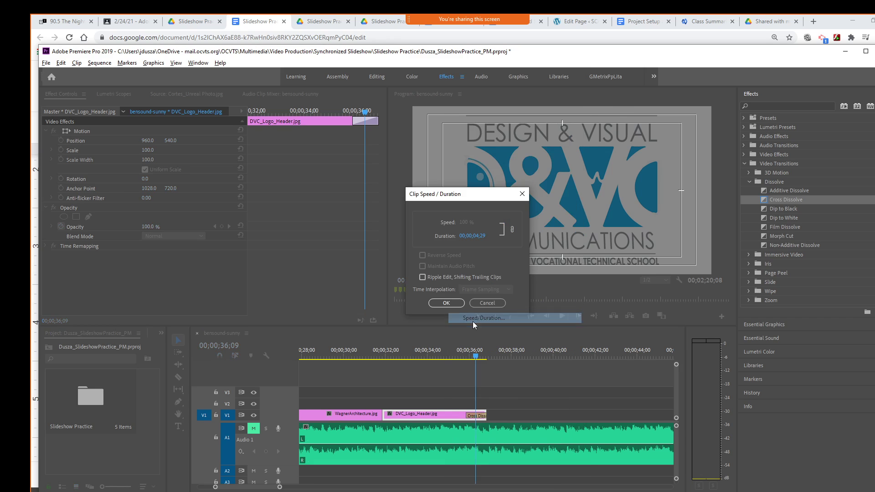
{"action": "left_click", "coordinate": [479, 238]}
{"action": "left_click", "coordinate": [479, 237]}
{"action": "key", "text": "BackSpace"}
{"action": "type", "text": "5"}
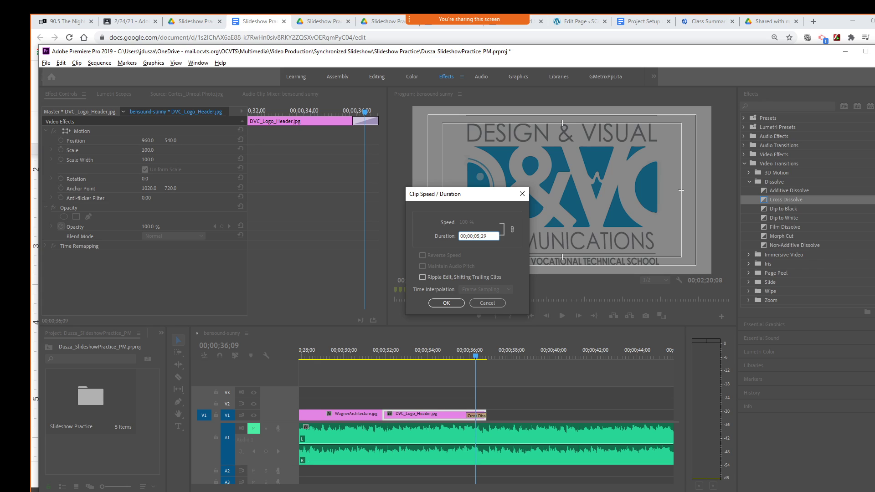
{"action": "left_click_drag", "start_coordinate": [487, 237], "coordinate": [482, 237]}
{"action": "type", "text": "00"}
{"action": "left_click", "coordinate": [456, 305]}
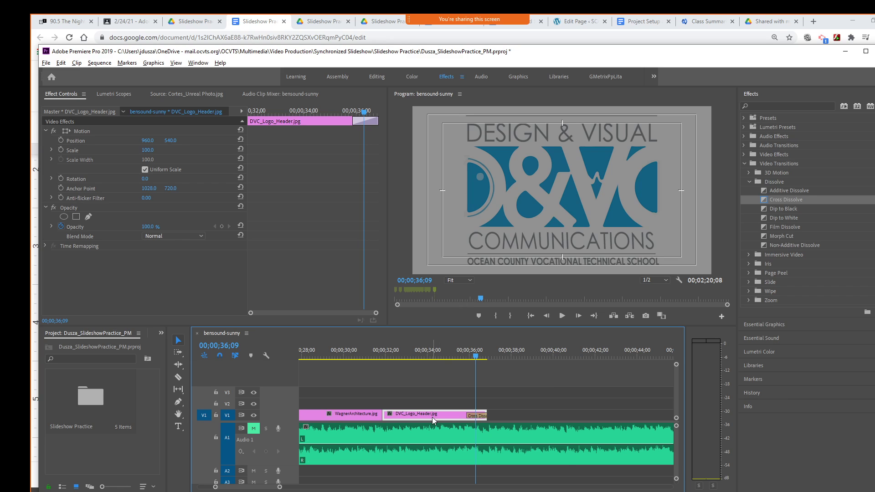
Recheck the logo clip's 5-second duration without changes, then switch to the directions document.
{"action": "right_click", "coordinate": [432, 418]}
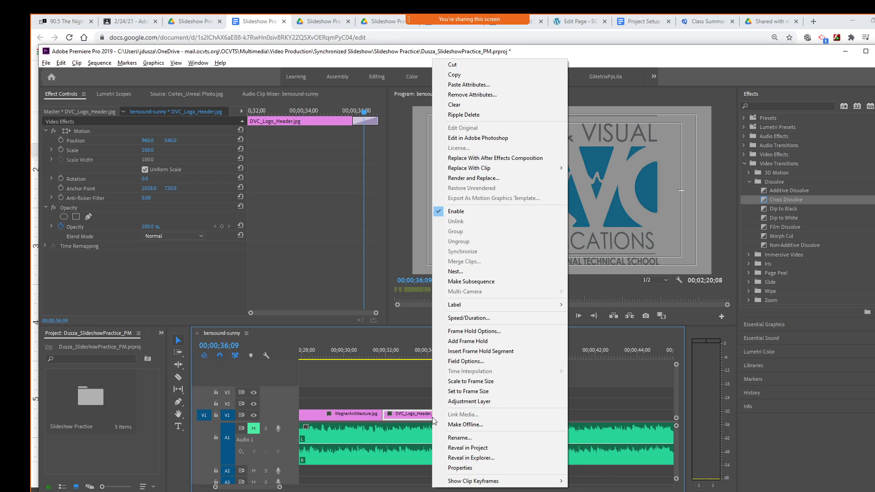
{"action": "left_click", "coordinate": [475, 320]}
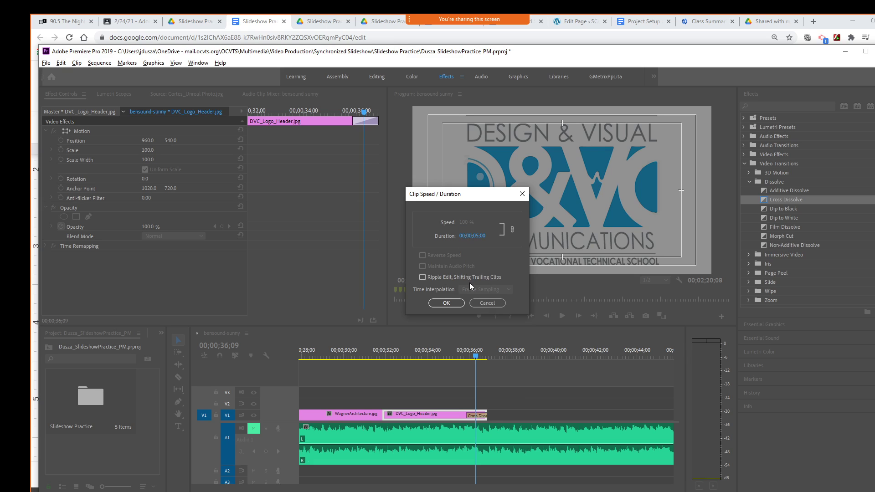
{"action": "left_click", "coordinate": [480, 303]}
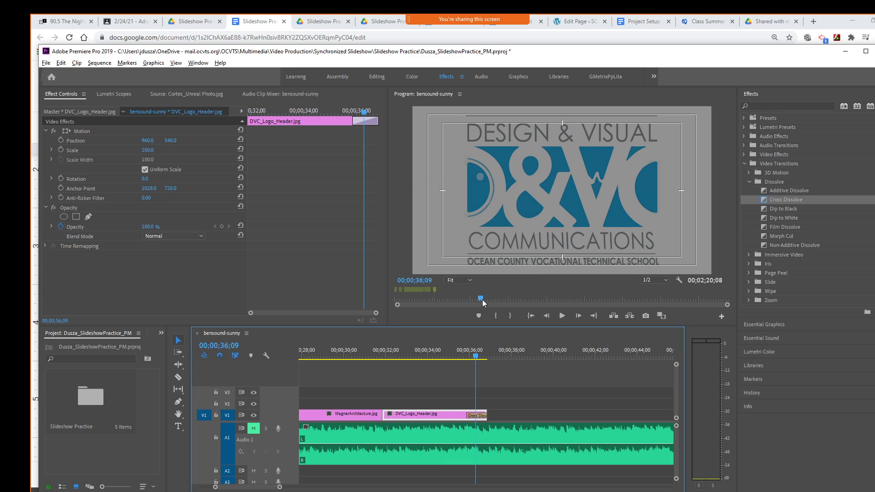
{"action": "key", "text": "alt+Tab"}
{"action": "key", "text": "alt+Tab"}
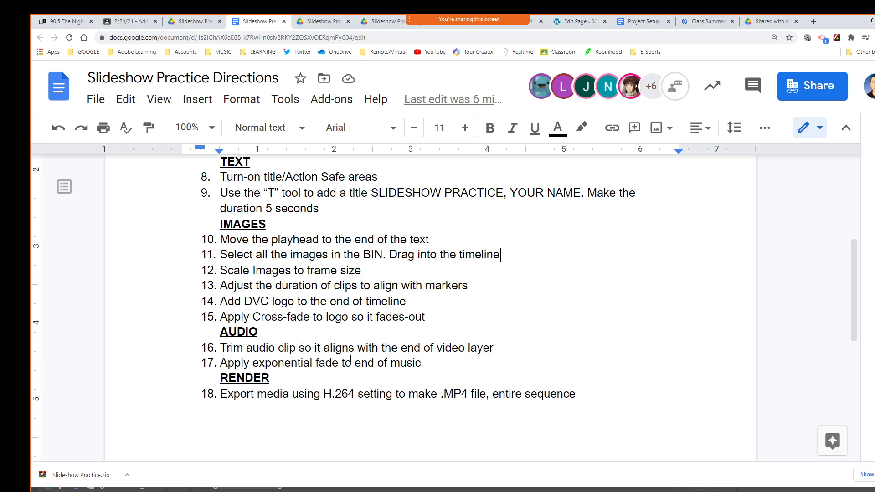
Trim the bensound-sunny music's end back to the DVC logo clip's end, around 36;25.
{"action": "key", "text": "alt+Tab"}
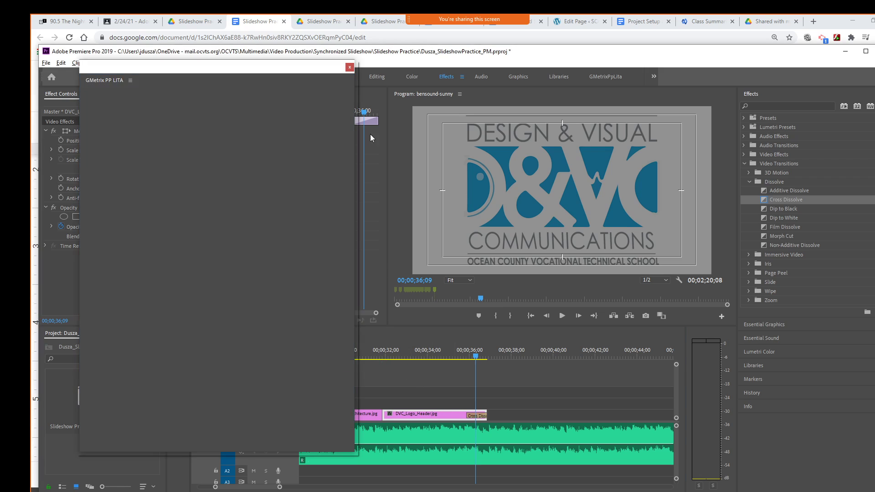
{"action": "left_click", "coordinate": [350, 67]}
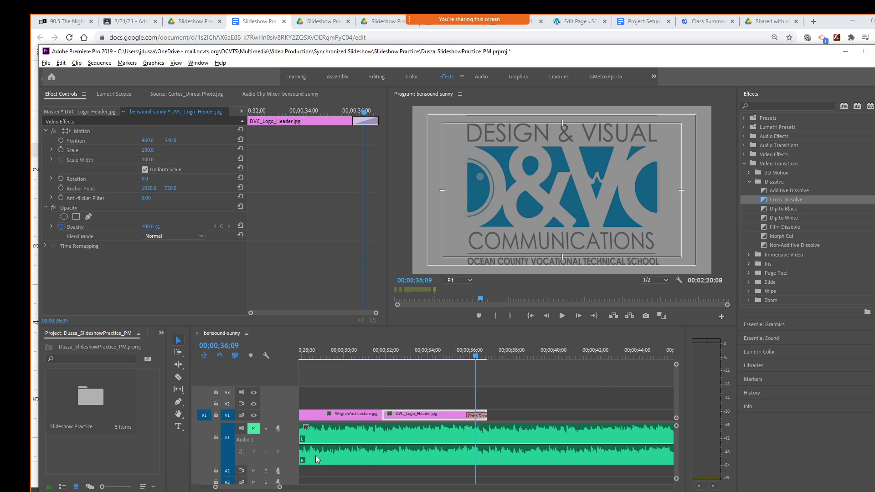
{"action": "left_click_drag", "start_coordinate": [279, 487], "coordinate": [407, 487]}
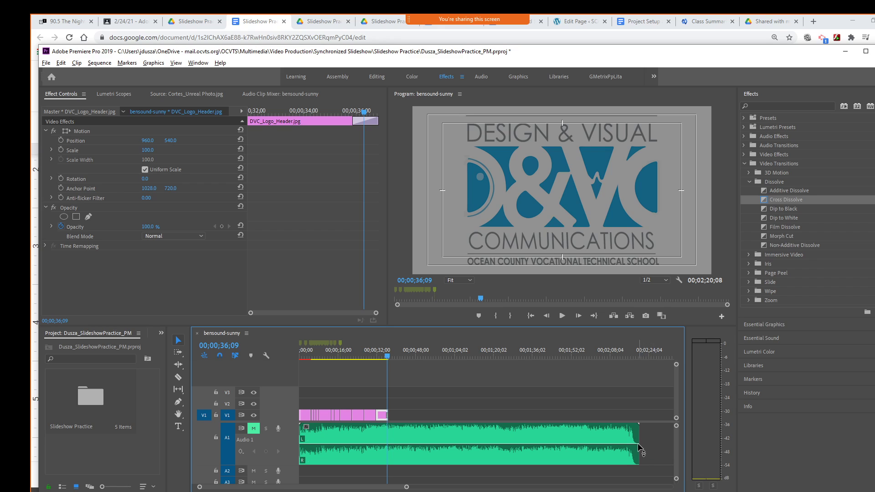
{"action": "left_click_drag", "start_coordinate": [638, 434], "coordinate": [388, 424]}
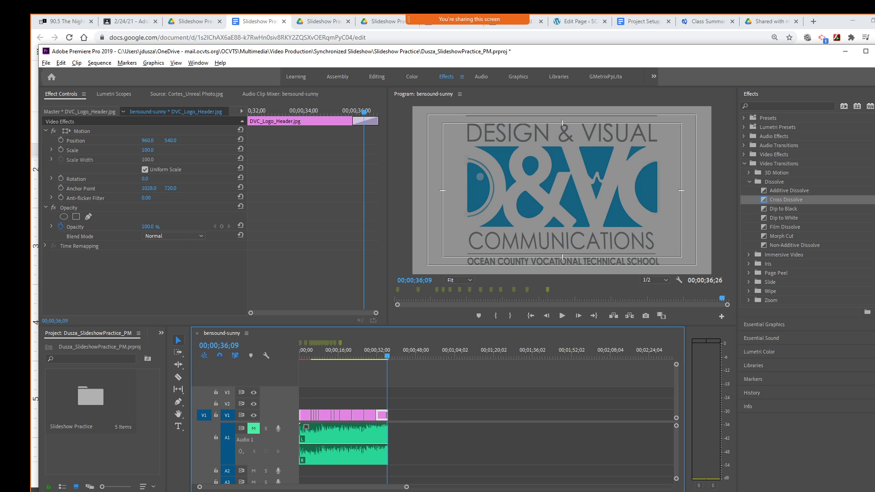
{"action": "left_click_drag", "start_coordinate": [407, 488], "coordinate": [332, 488]}
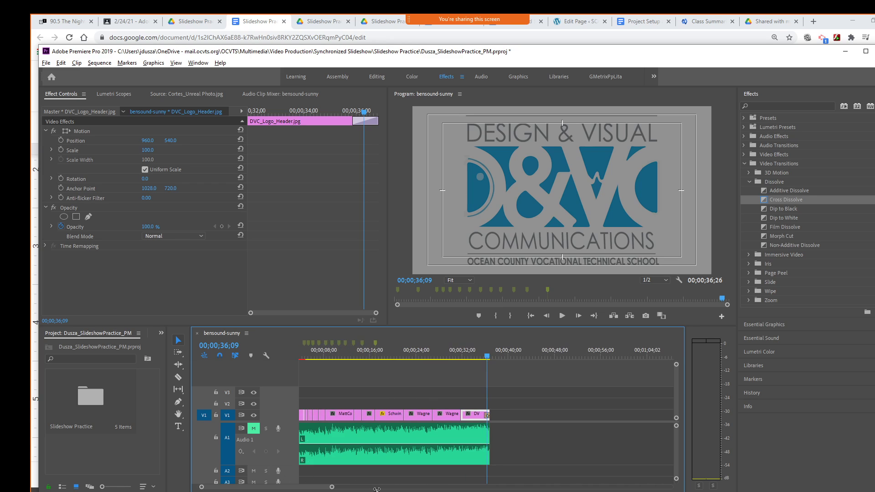
Cancel the logo clip's Speed/Duration dialog and scrub the sequence end to check the logo fade.
{"action": "right_click", "coordinate": [477, 414]}
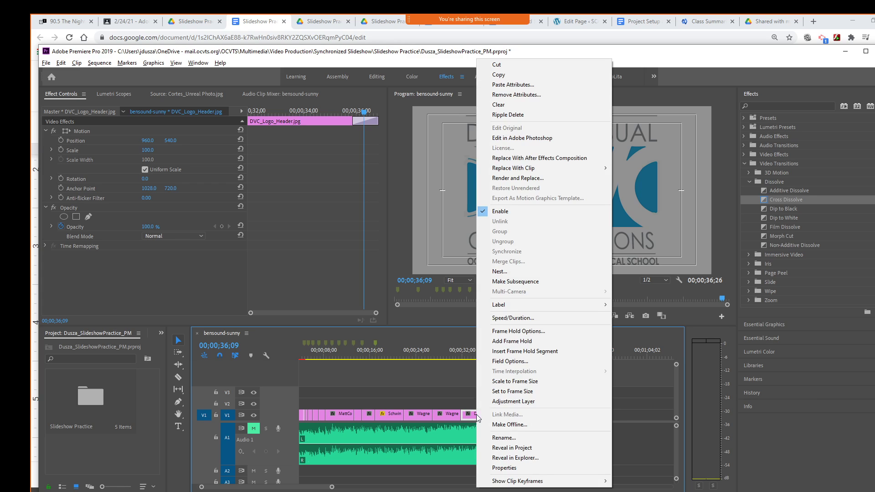
{"action": "left_click", "coordinate": [512, 319]}
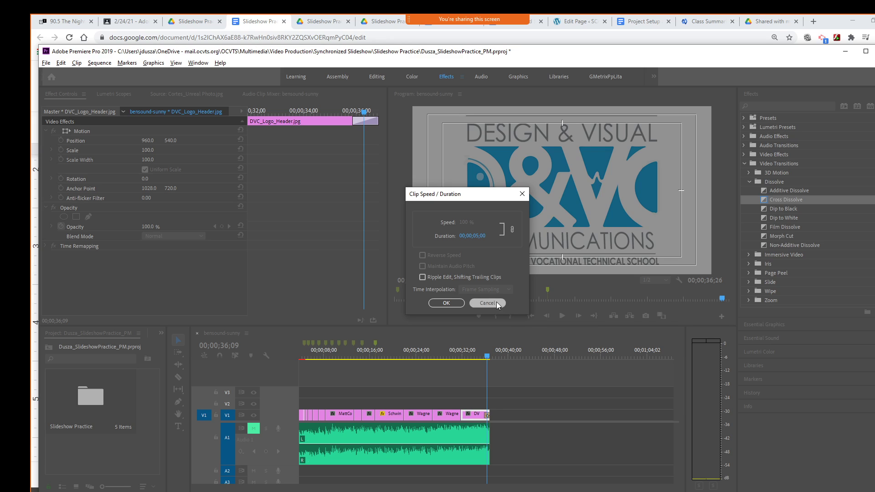
{"action": "left_click", "coordinate": [497, 303]}
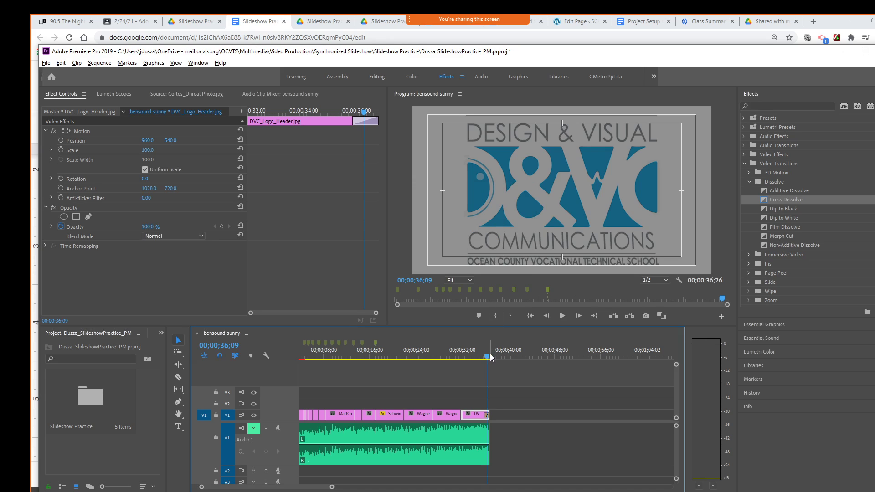
{"action": "left_click_drag", "start_coordinate": [489, 356], "coordinate": [475, 358]}
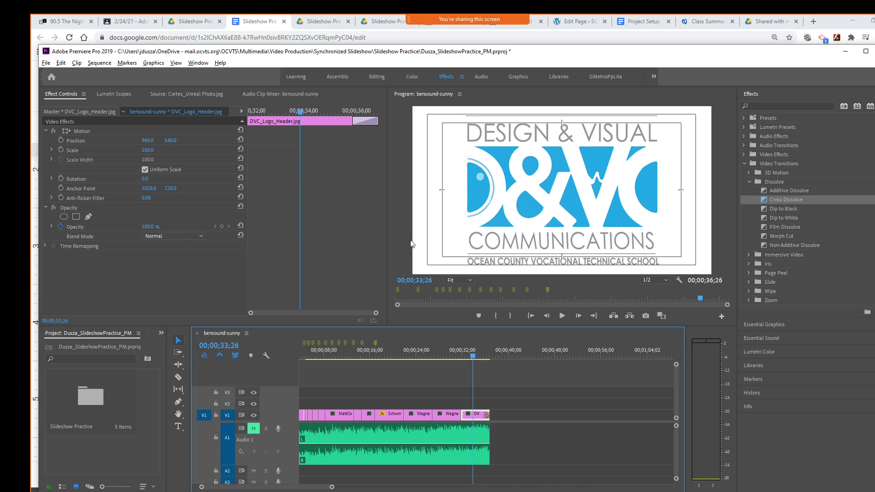
Unmute the A1 music track and play the sequence ending with sound.
{"action": "left_click", "coordinate": [562, 316]}
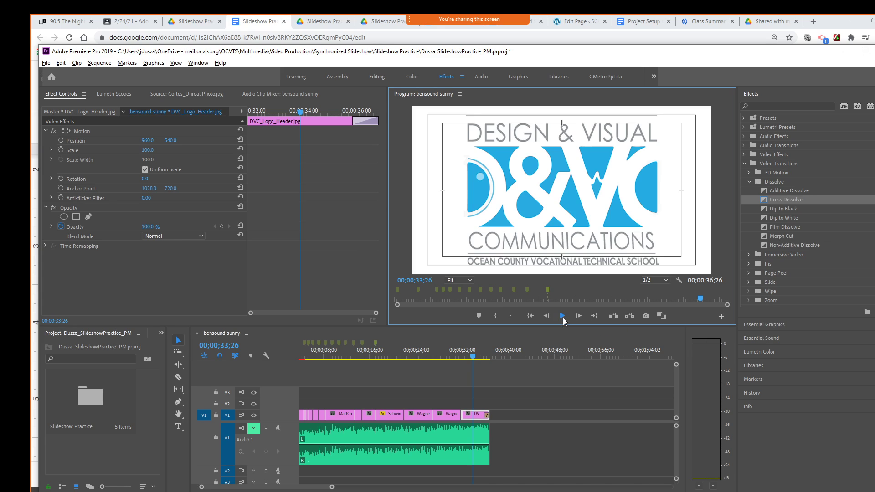
{"action": "left_click", "coordinate": [253, 428]}
{"action": "left_click", "coordinate": [405, 373]}
{"action": "left_click", "coordinate": [562, 317]}
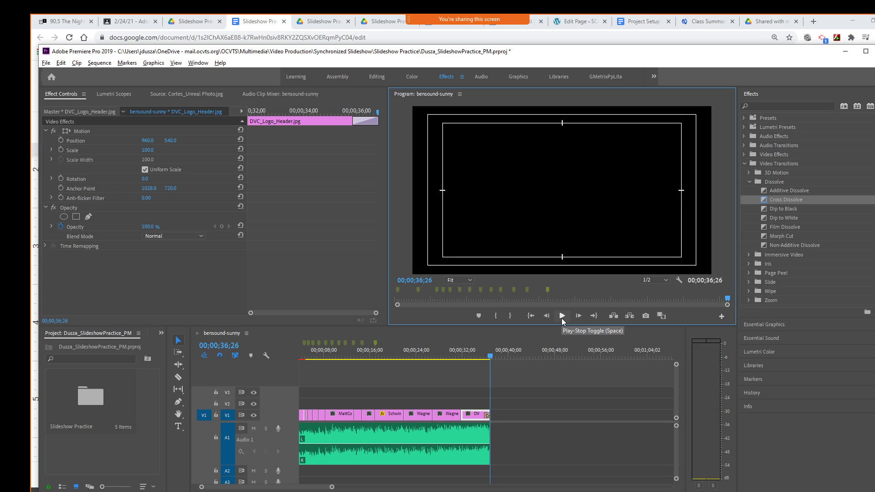
Apply Audio Transitions > Crossfade > Exponential Fade to the music's end, play it back, then switch to the directions.
{"action": "left_click", "coordinate": [748, 182]}
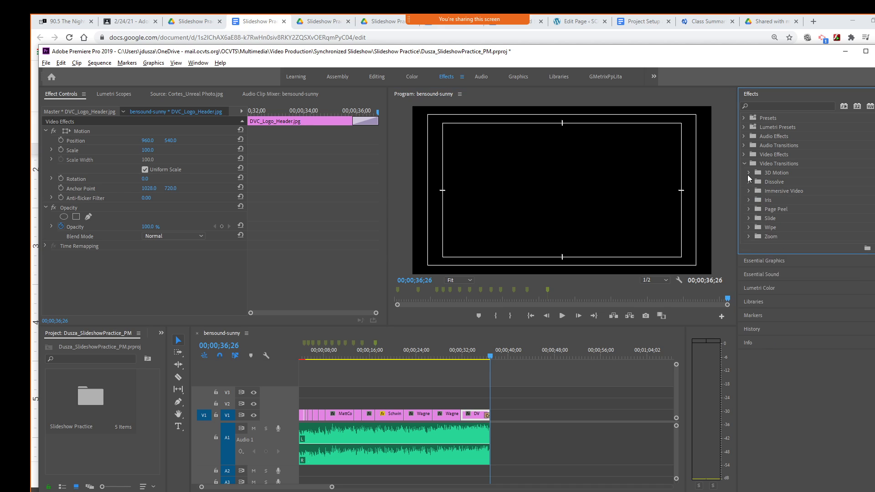
{"action": "left_click", "coordinate": [744, 145]}
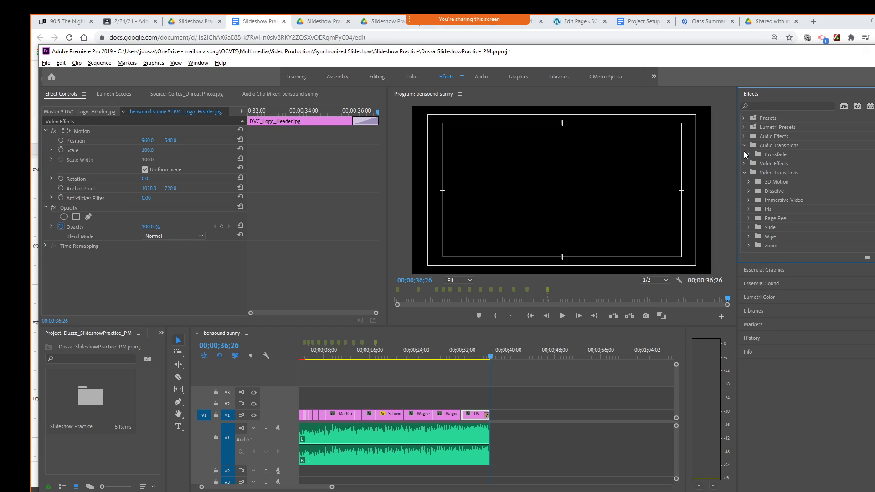
{"action": "left_click", "coordinate": [747, 154]}
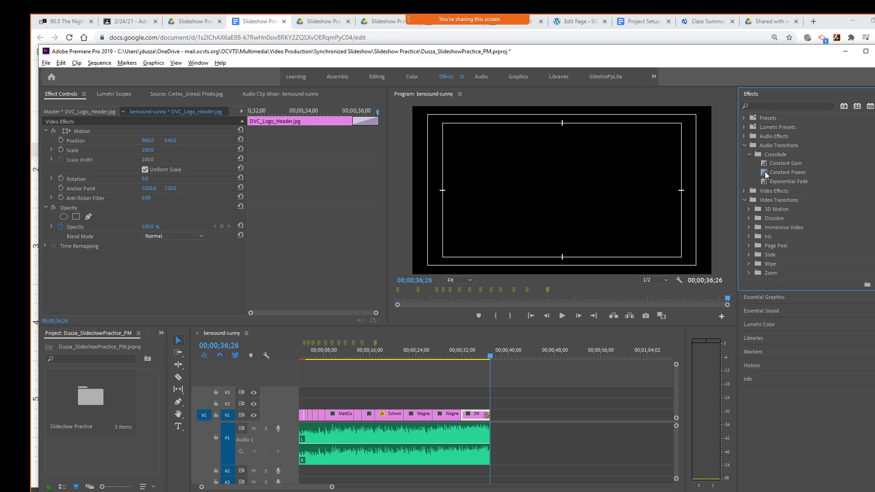
{"action": "left_click", "coordinate": [765, 180]}
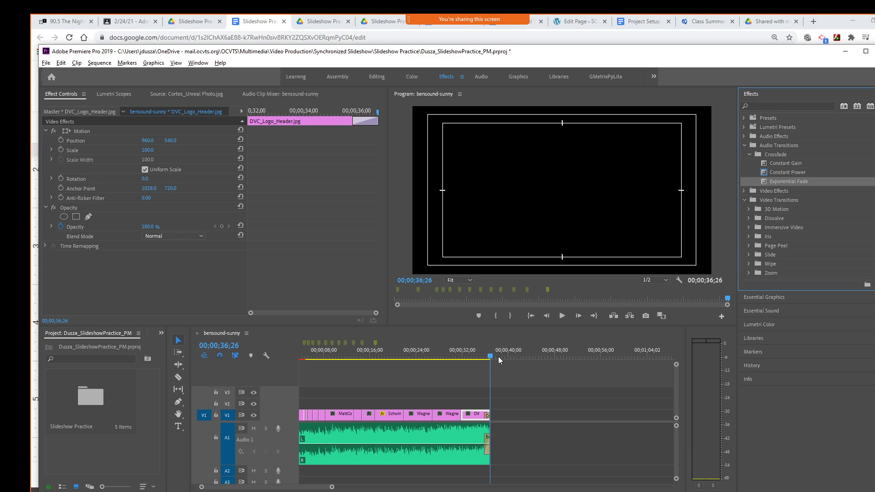
{"action": "left_click", "coordinate": [465, 357]}
{"action": "key", "text": "space"}
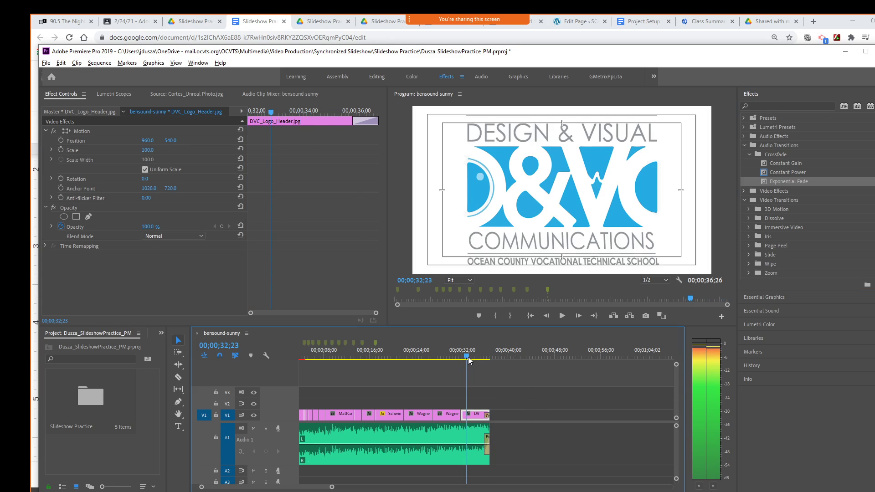
{"action": "left_click", "coordinate": [558, 317]}
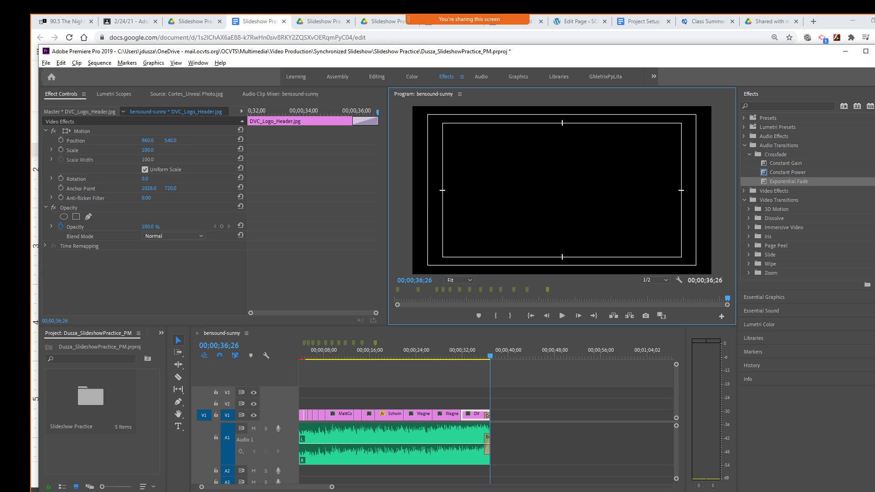
{"action": "key", "text": "alt+Tab"}
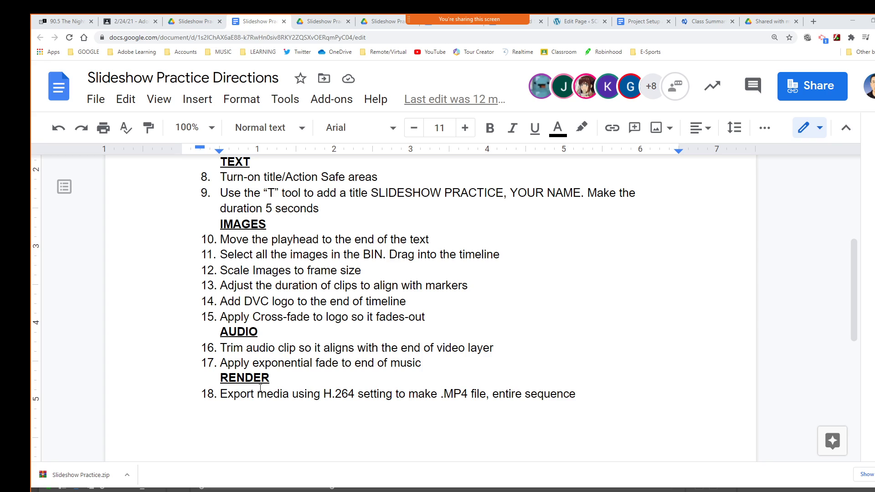
Switch from the directions document back to the Premiere Pro project.
{"action": "key", "text": "alt+Tab"}
{"action": "key", "text": "alt+Tab"}
{"action": "key", "text": "alt+Tab"}
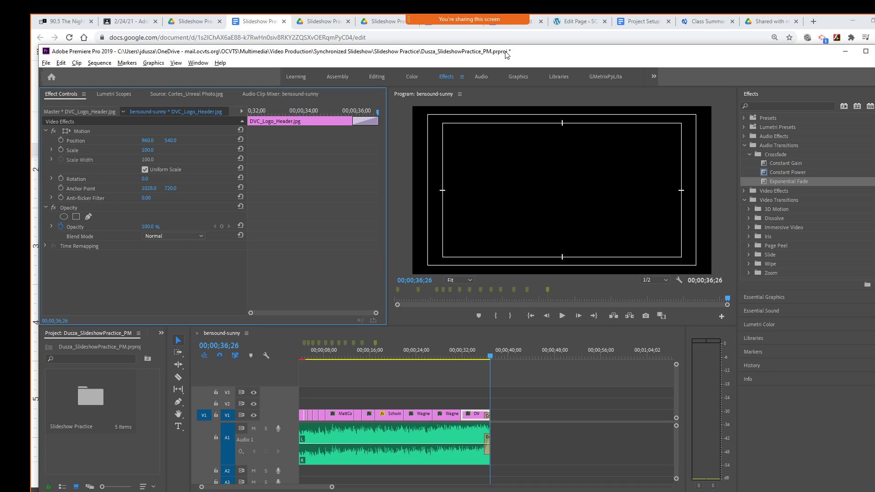
Save the project with Ctrl+S, make the sequence active, and open File > Export > Media.
{"action": "key", "text": "ctrl+s"}
{"action": "left_click", "coordinate": [46, 64]}
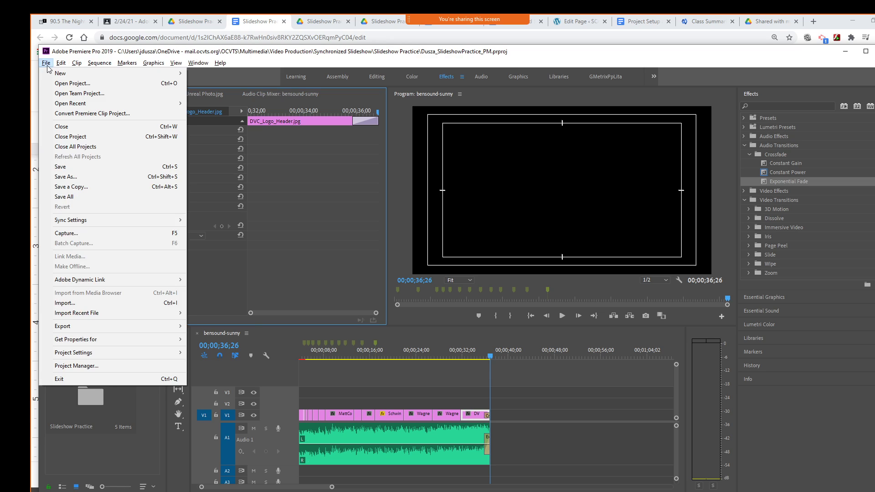
{"action": "mouse_move", "coordinate": [66, 327]}
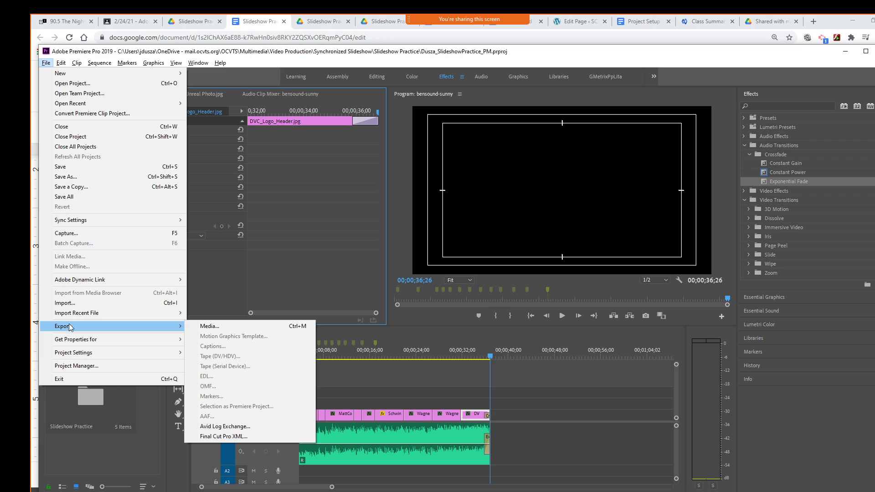
{"action": "left_click", "coordinate": [201, 326]}
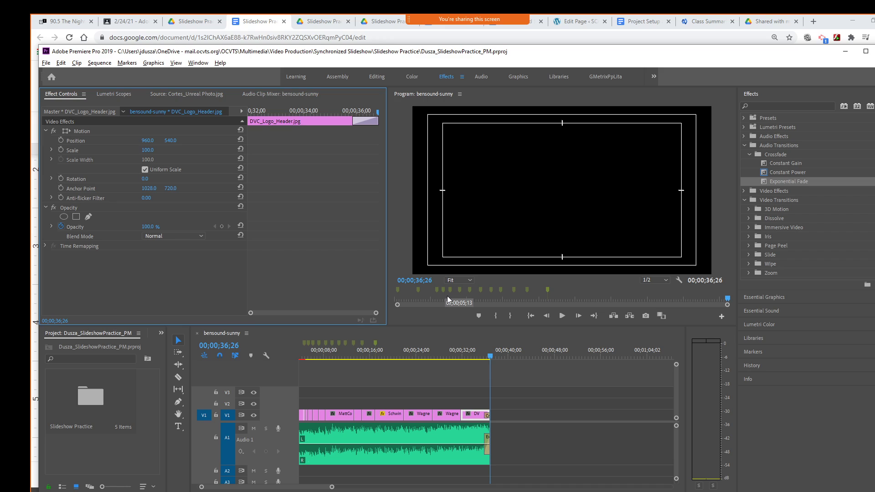
{"action": "left_click", "coordinate": [384, 387]}
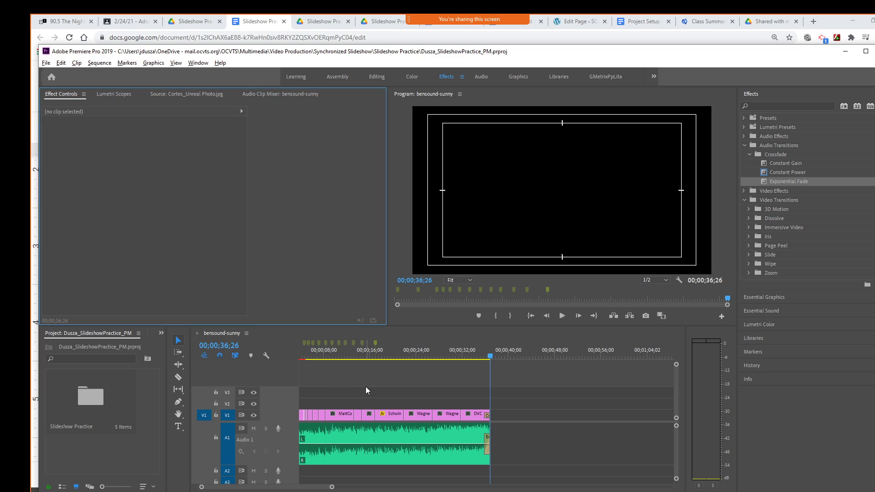
{"action": "left_click", "coordinate": [366, 387]}
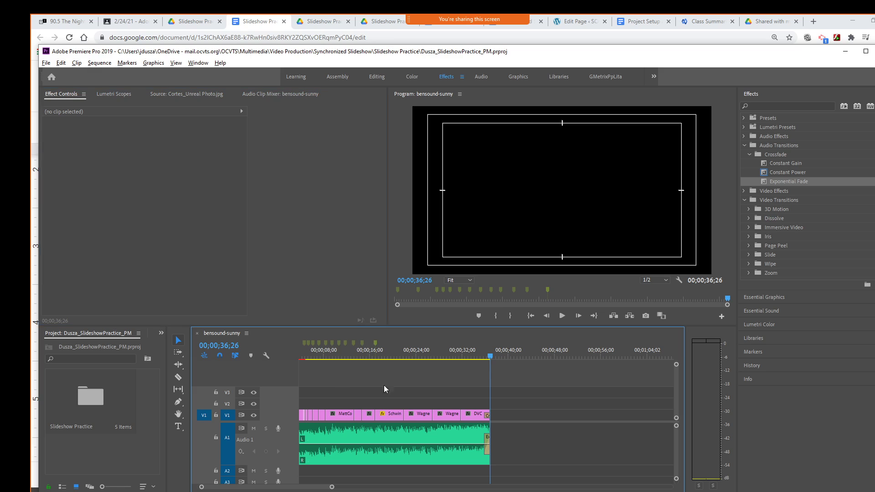
{"action": "left_click", "coordinate": [46, 63]}
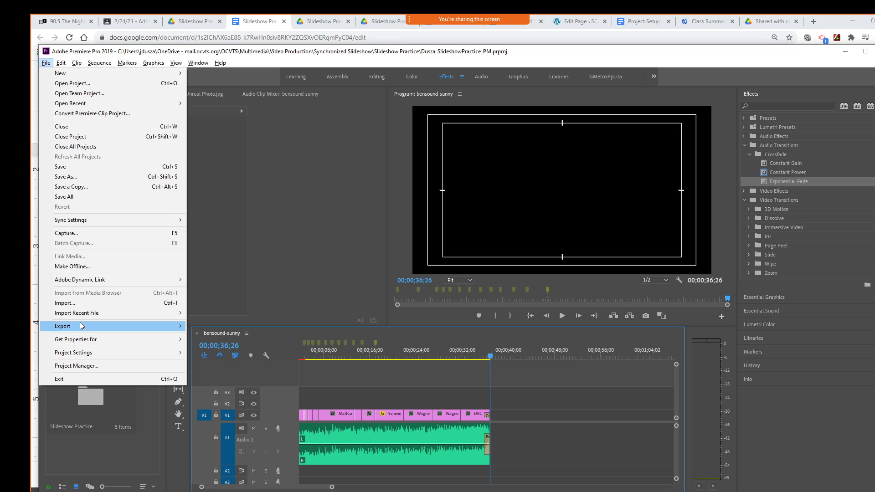
{"action": "mouse_move", "coordinate": [80, 326]}
{"action": "left_click", "coordinate": [210, 327]}
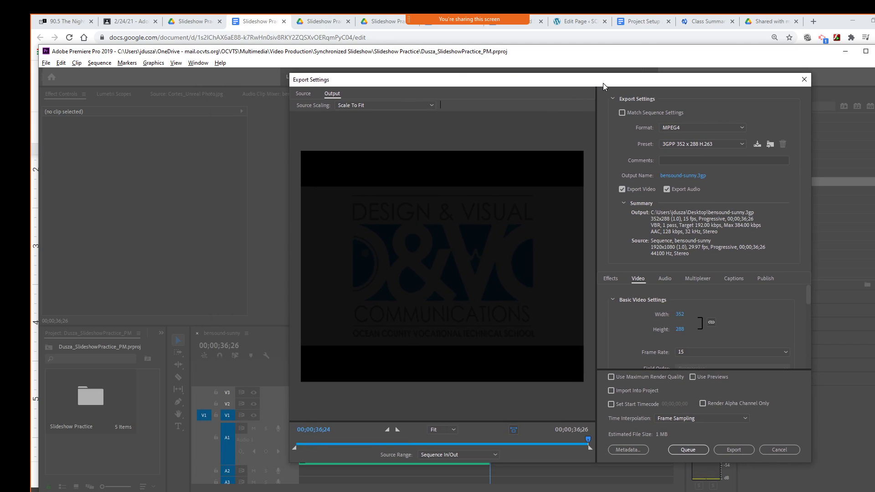
Set the export format to H.264 with Match Source – High bitrate and bring up the Save As dialog.
{"action": "left_click_drag", "start_coordinate": [603, 83], "coordinate": [562, 76]}
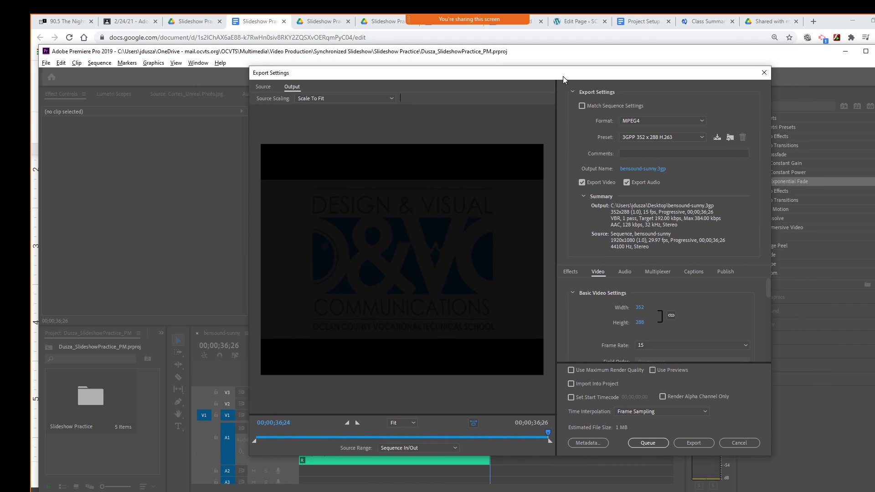
{"action": "left_click", "coordinate": [669, 121]}
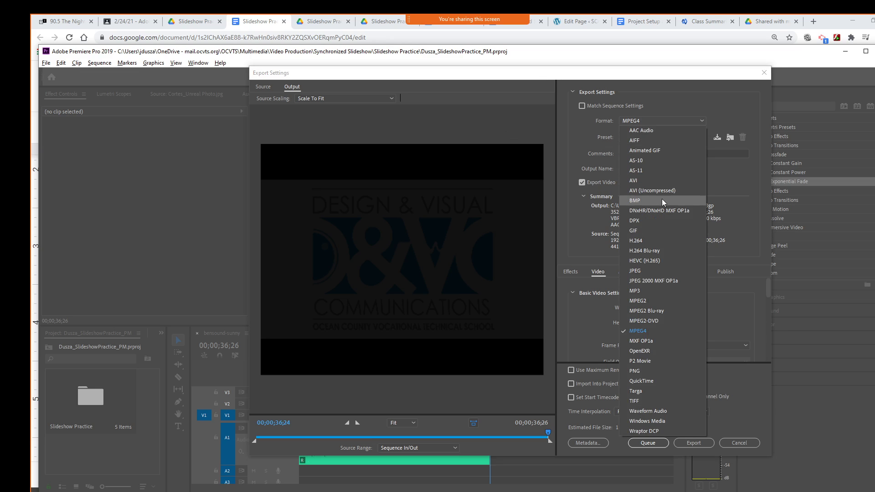
{"action": "left_click", "coordinate": [657, 240]}
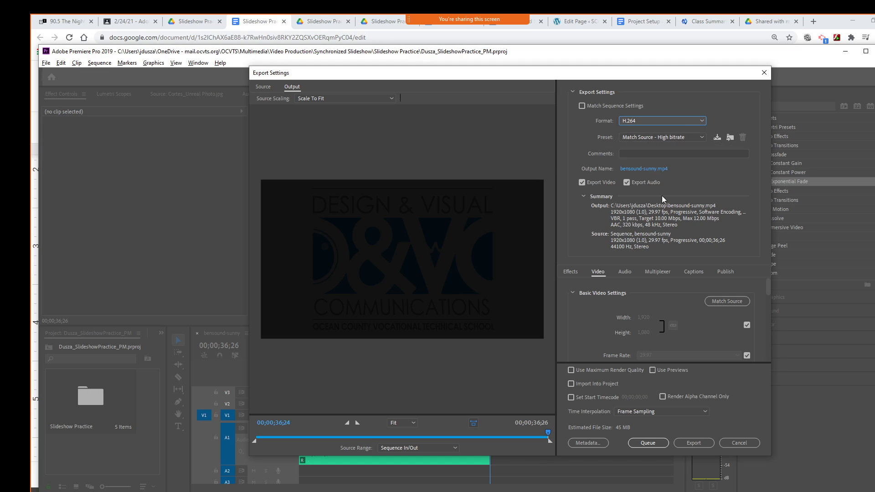
{"action": "left_click", "coordinate": [631, 122]}
{"action": "left_click", "coordinate": [631, 122]}
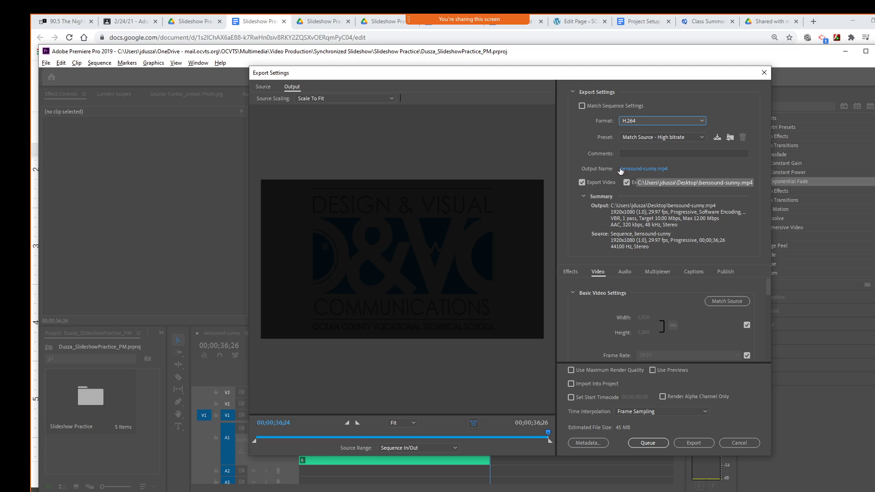
{"action": "left_click", "coordinate": [645, 169]}
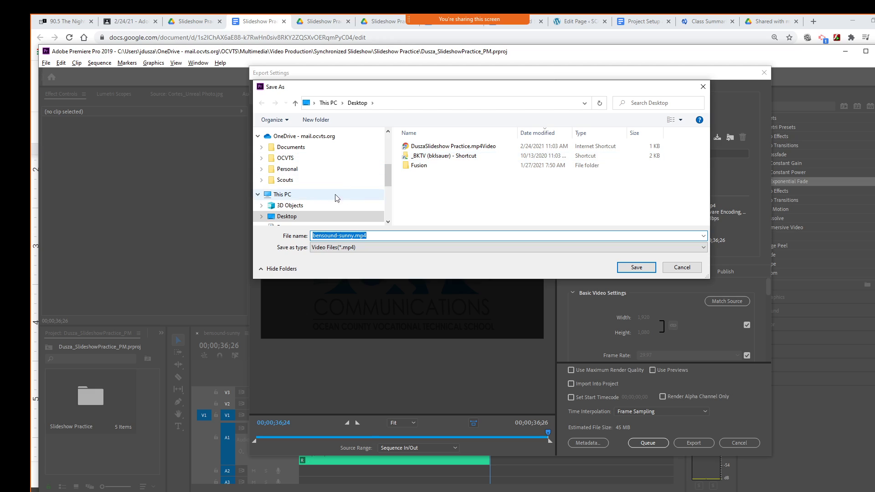
Browse through Documents > OCVTS > Multimedia > Video Production > Synchronized Slideshow into Slideshow Practice.
{"action": "left_click_drag", "start_coordinate": [388, 181], "coordinate": [386, 210]}
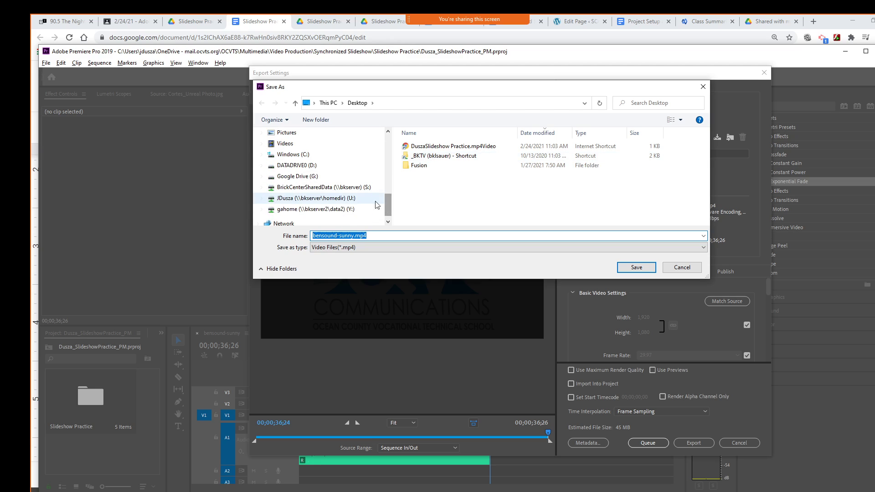
{"action": "scroll", "coordinate": [308, 187], "scroll_direction": "up", "scroll_amount": 1}
{"action": "scroll", "coordinate": [308, 185], "scroll_direction": "up", "scroll_amount": 6}
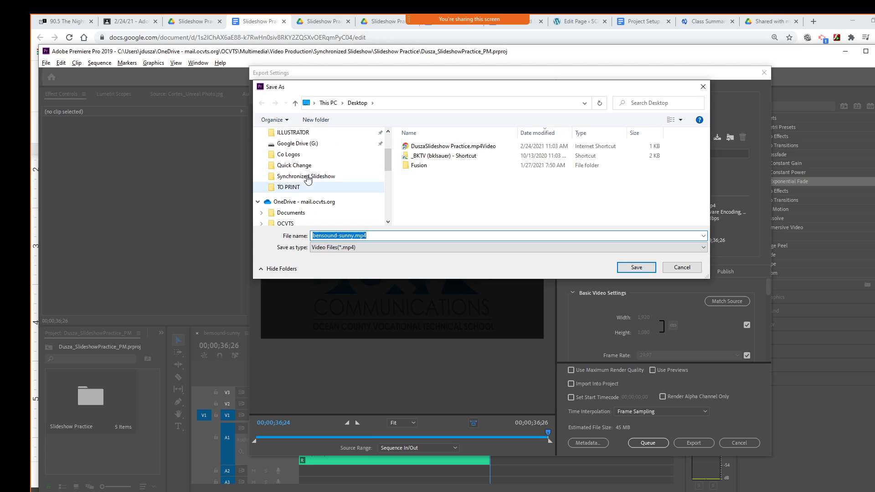
{"action": "scroll", "coordinate": [296, 191], "scroll_direction": "down", "scroll_amount": 1}
{"action": "left_click", "coordinate": [292, 195]}
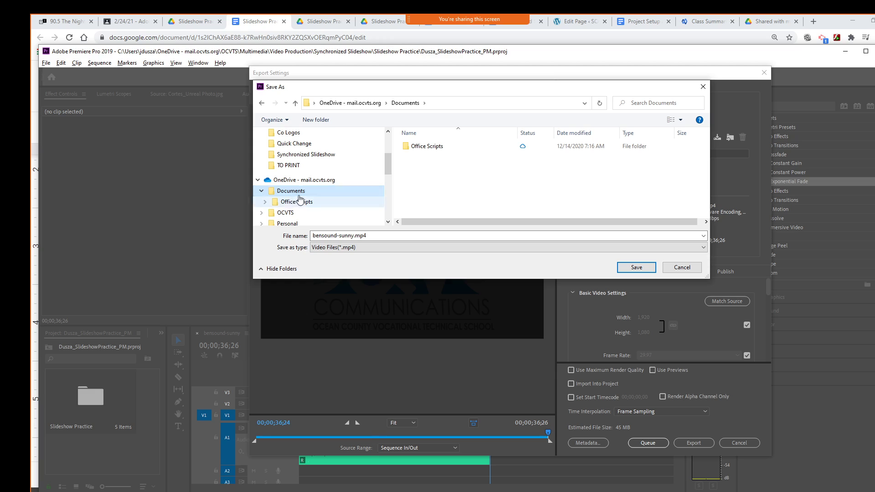
{"action": "left_click", "coordinate": [287, 212]}
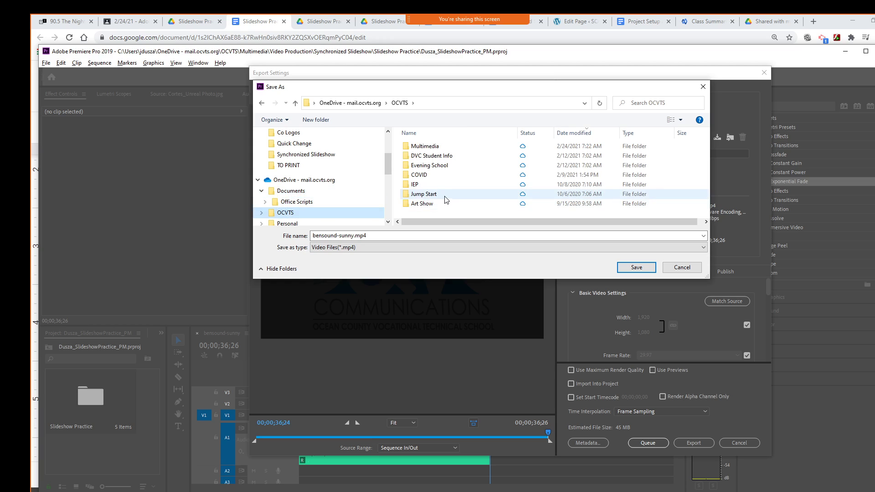
{"action": "double_click", "coordinate": [424, 146]}
{"action": "scroll", "coordinate": [433, 206], "scroll_direction": "down", "scroll_amount": 1}
{"action": "double_click", "coordinate": [434, 213]}
{"action": "double_click", "coordinate": [435, 166]}
{"action": "double_click", "coordinate": [433, 175]}
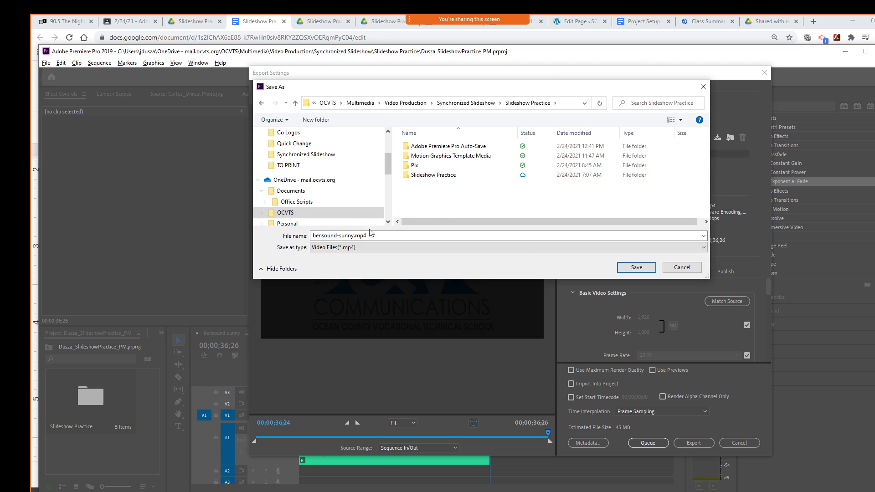
Name the output after the project file, drop the .prproj extension, and save it as MP4.
{"action": "double_click", "coordinate": [353, 235]}
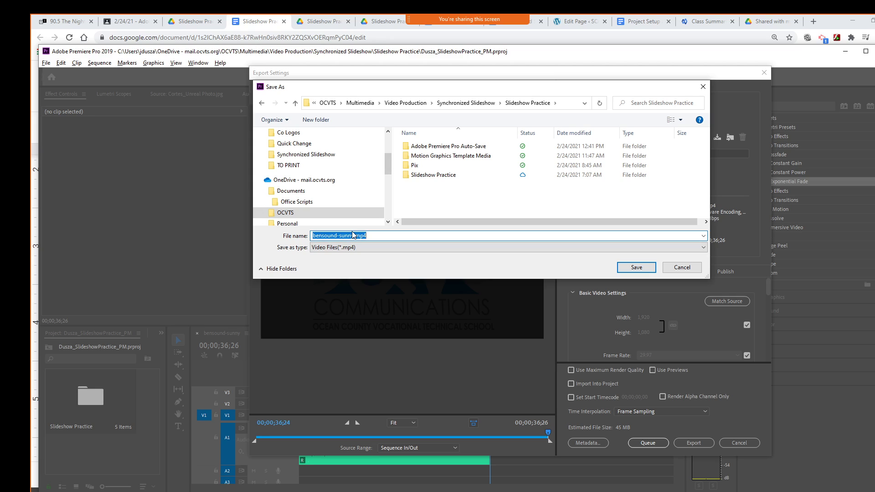
{"action": "type", "text": "Dusza"}
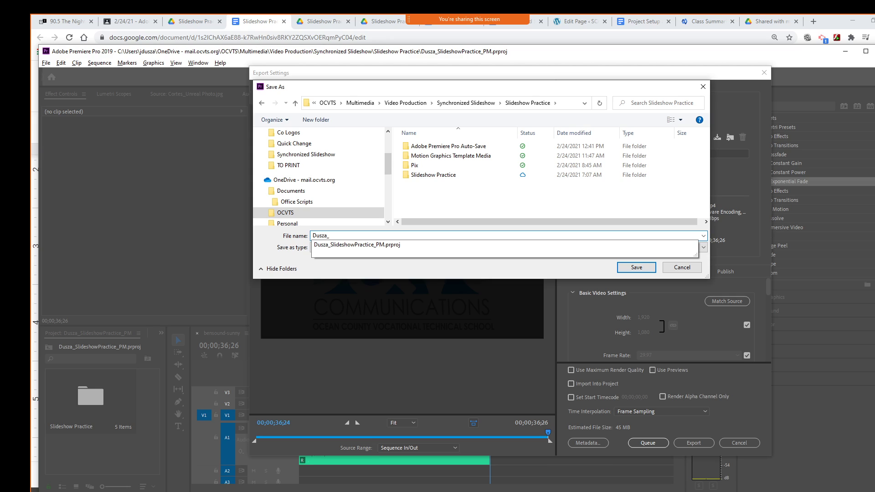
{"action": "type", "text": "_"}
{"action": "left_click", "coordinate": [346, 245]}
{"action": "left_click", "coordinate": [364, 247]}
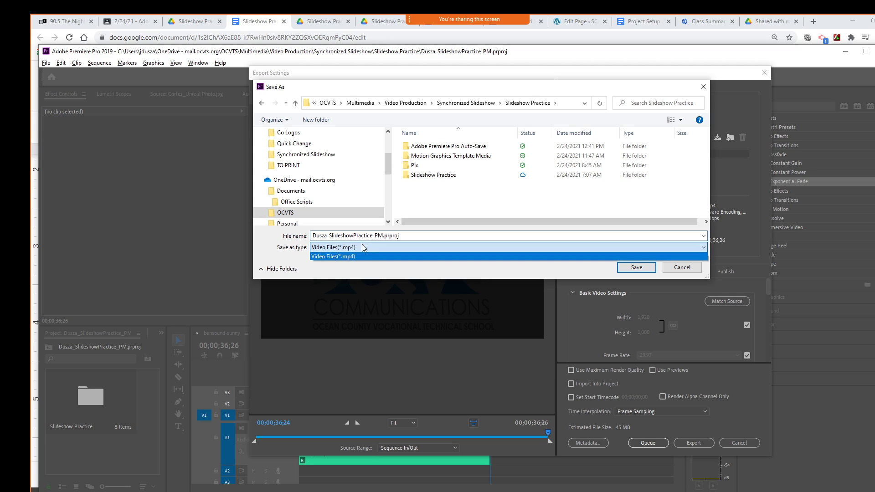
{"action": "left_click", "coordinate": [394, 237]}
{"action": "left_click", "coordinate": [402, 235]}
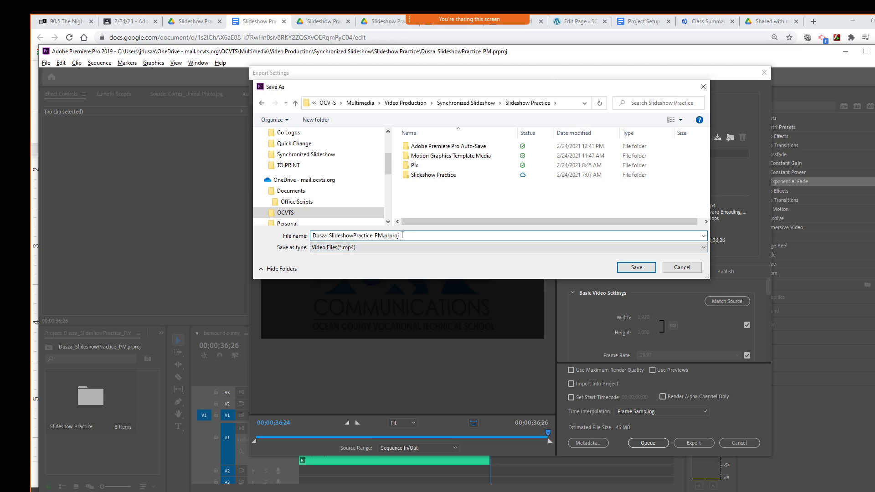
{"action": "left_click_drag", "start_coordinate": [402, 235], "coordinate": [384, 235]}
{"action": "key", "text": "BackSpace"}
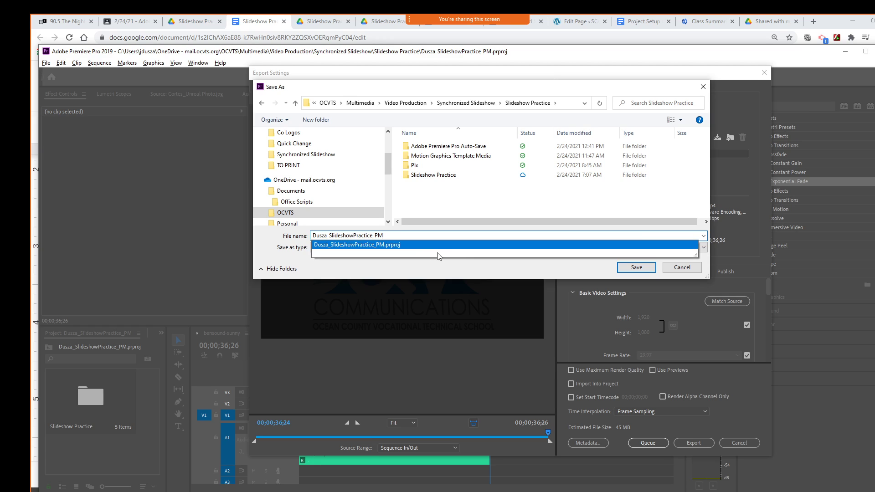
{"action": "left_click", "coordinate": [636, 268]}
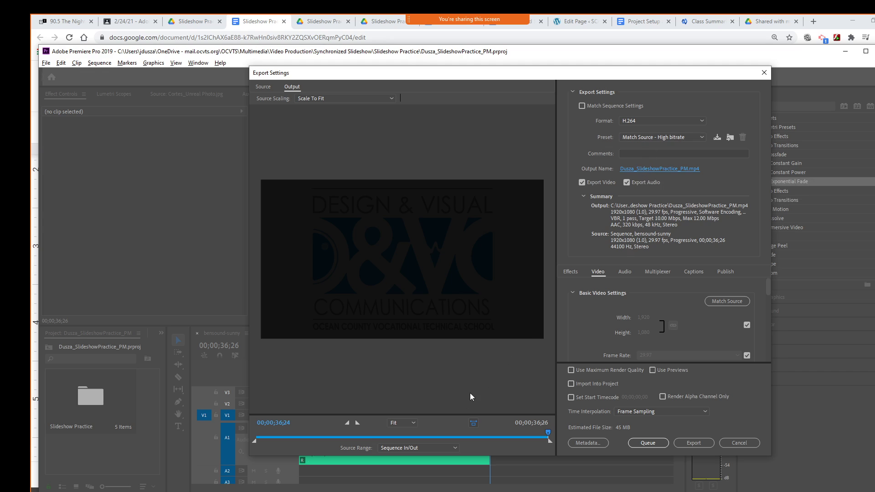
Export the Entire Sequence source range as H.264 and let the encoding finish.
{"action": "left_click", "coordinate": [420, 445]}
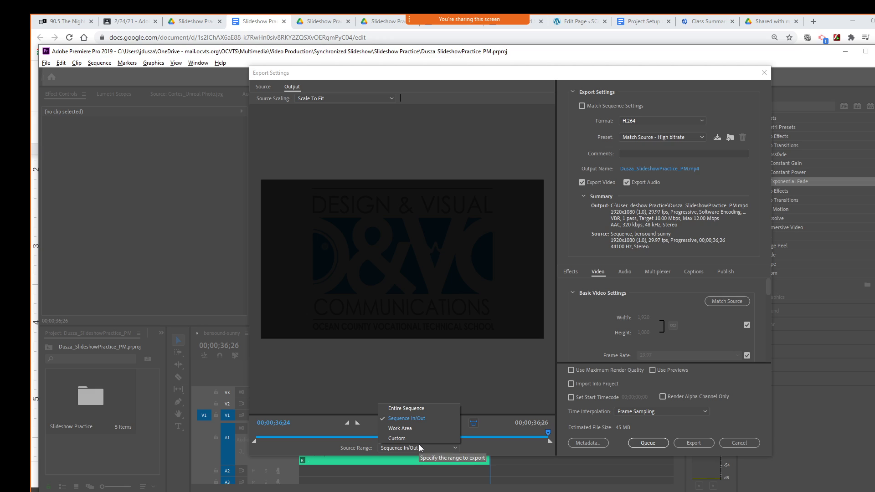
{"action": "left_click", "coordinate": [419, 410]}
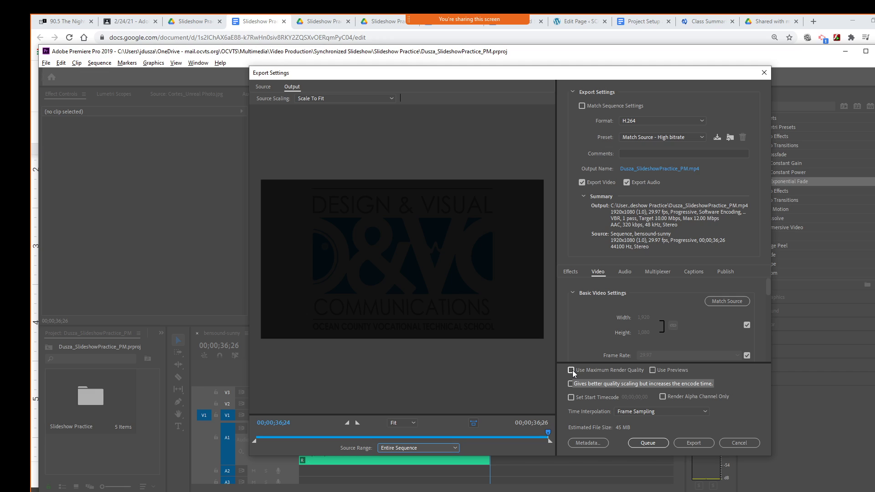
{"action": "left_click", "coordinate": [631, 122]}
{"action": "left_click", "coordinate": [732, 179]}
{"action": "left_click", "coordinate": [411, 449]}
{"action": "left_click", "coordinate": [411, 449]}
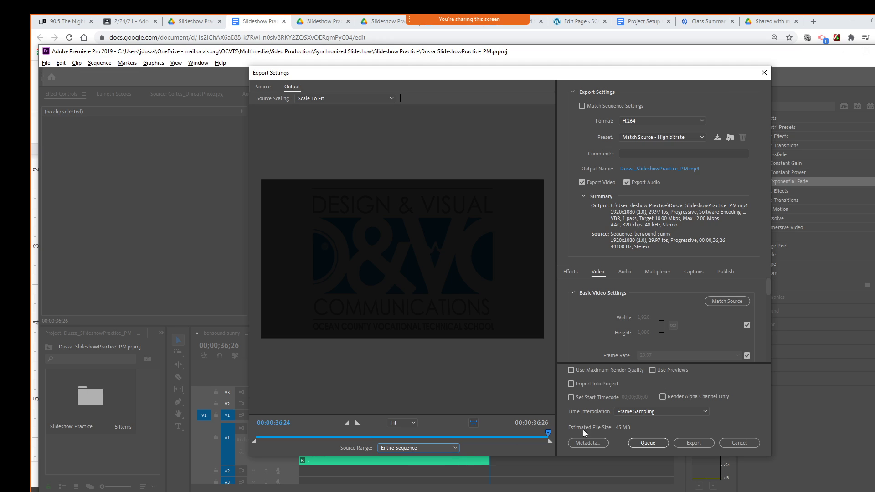
{"action": "left_click", "coordinate": [684, 444]}
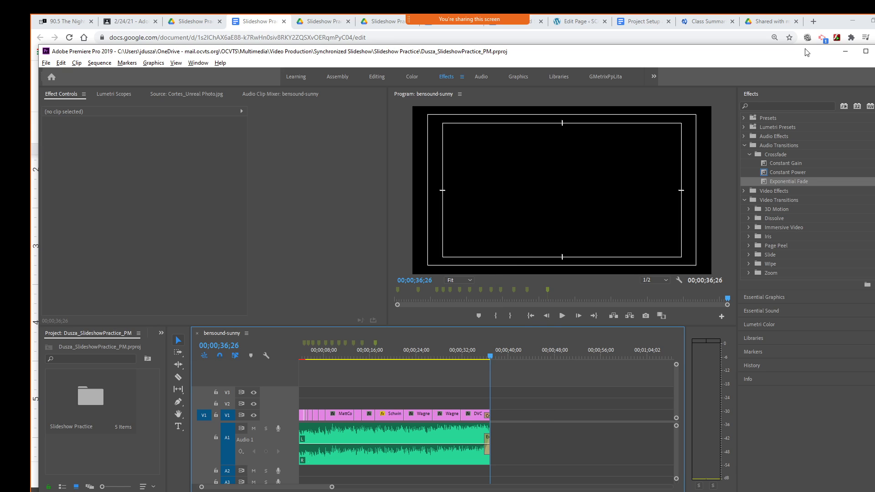
Minimize Premiere and the Google Doc, browse OCVTS > Multimedia, then return to Premiere Pro.
{"action": "left_click", "coordinate": [844, 54]}
{"action": "left_click", "coordinate": [853, 21]}
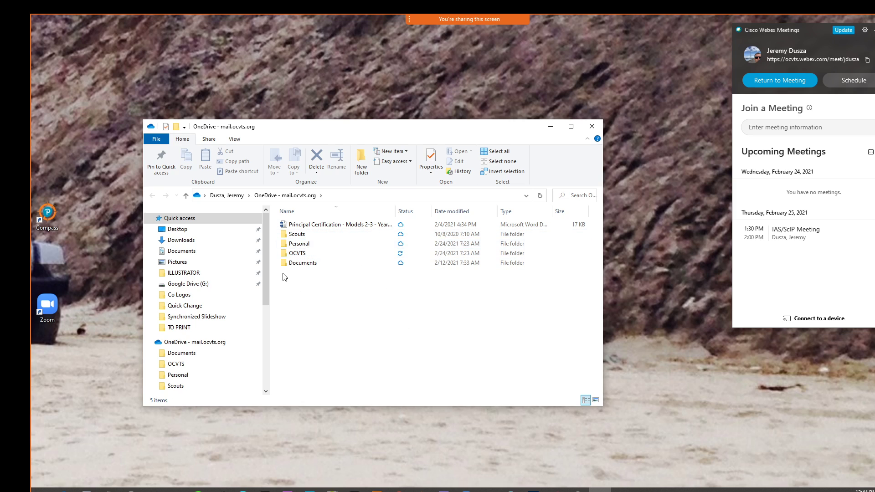
{"action": "double_click", "coordinate": [298, 254]}
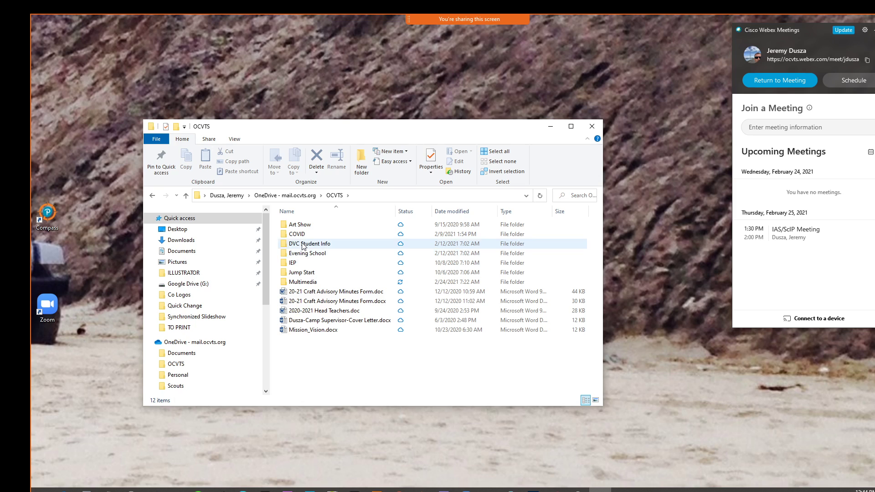
{"action": "left_click", "coordinate": [297, 282]}
{"action": "double_click", "coordinate": [297, 282]}
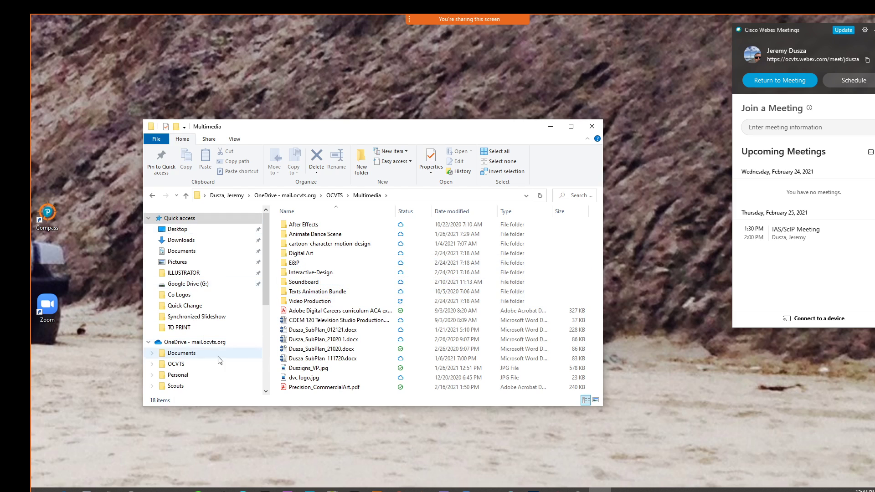
{"action": "left_click", "coordinate": [289, 485]}
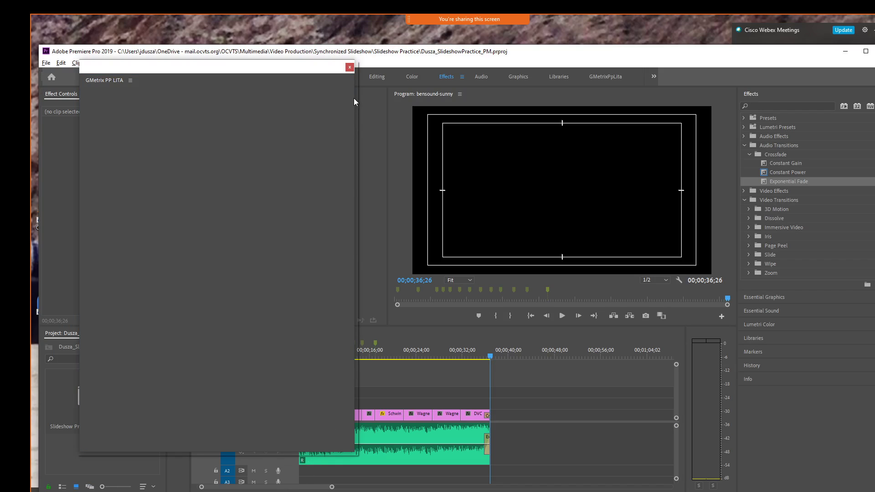
Close the GMetrix PP LITA panel and scrub the timeline back to the D&VC logo at 00;00;33;28.
{"action": "left_click", "coordinate": [350, 68]}
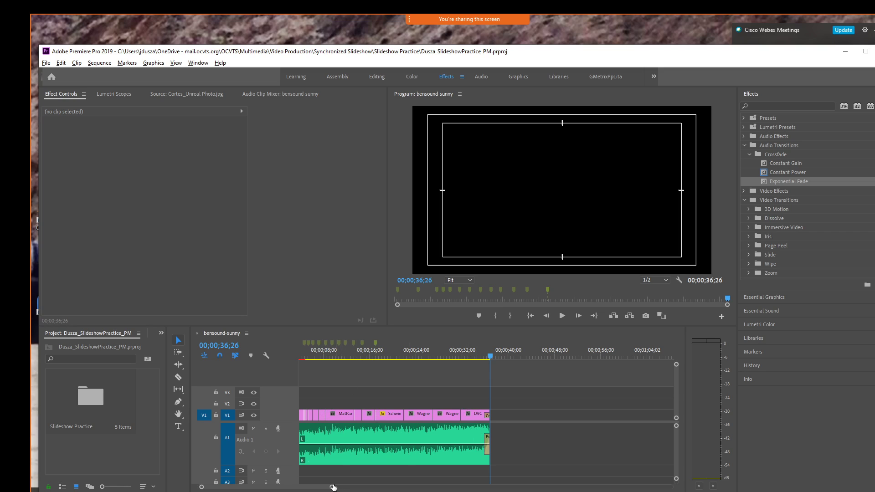
{"action": "left_click_drag", "start_coordinate": [333, 488], "coordinate": [284, 490]}
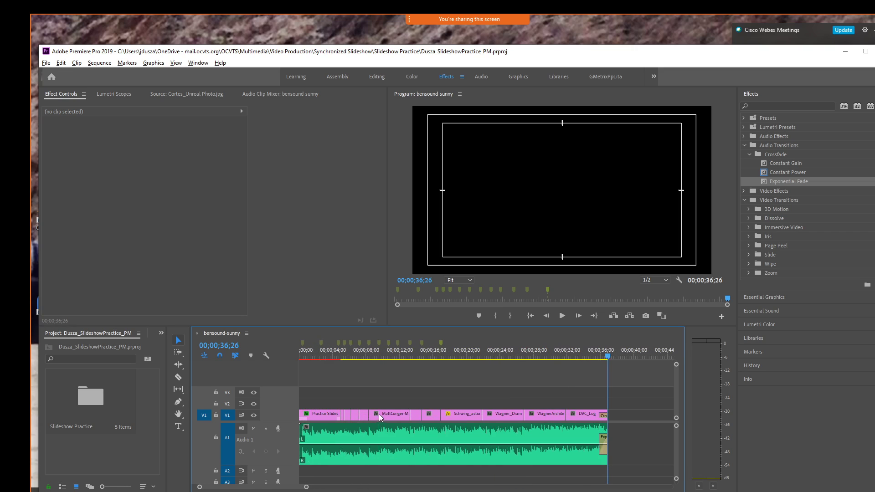
{"action": "left_click_drag", "start_coordinate": [608, 359], "coordinate": [586, 360]}
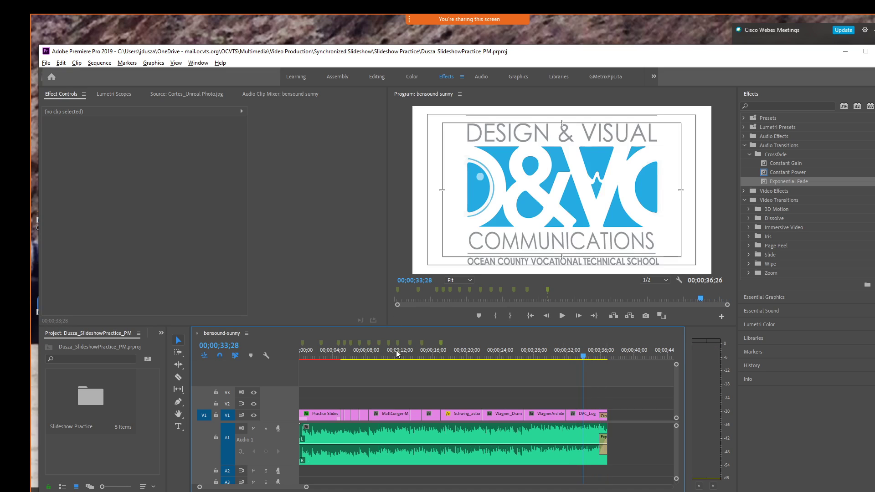
Open the exported slideshow MP4 from OCVTS > Multimedia > Video Production > Synchronized Slideshow > Slideshow Practice.
{"action": "left_click", "coordinate": [846, 51]}
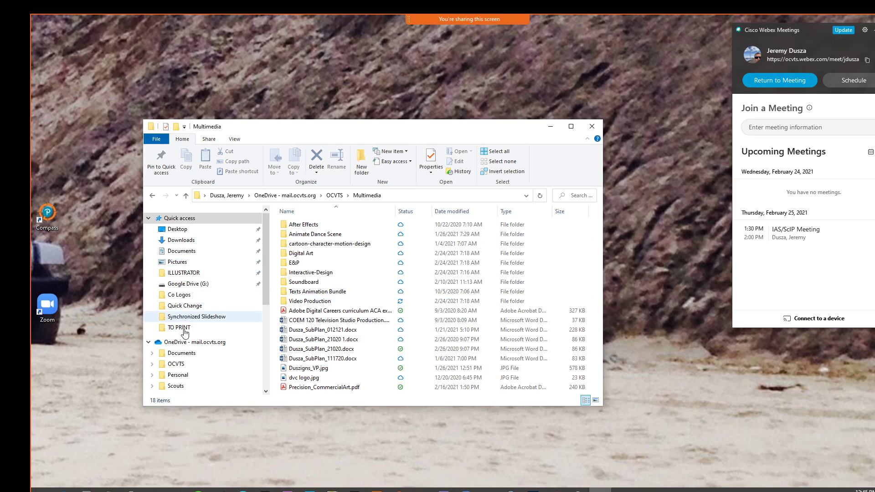
{"action": "left_click", "coordinate": [181, 368]}
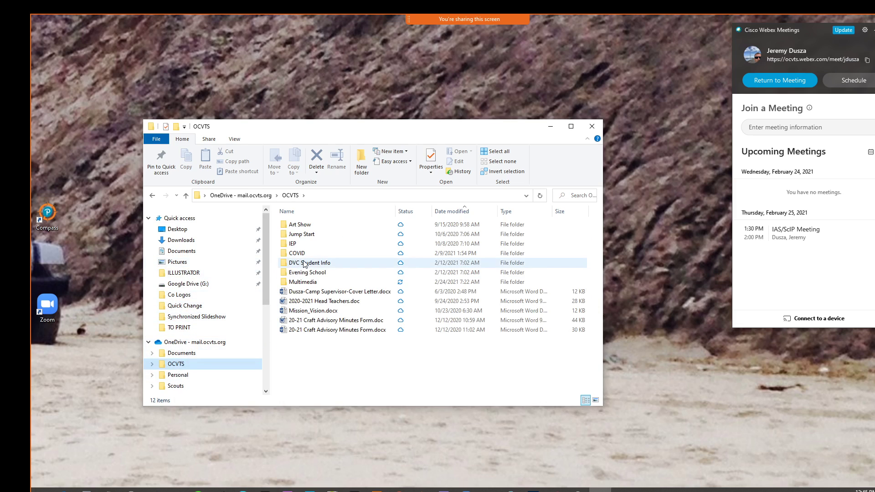
{"action": "double_click", "coordinate": [301, 281]}
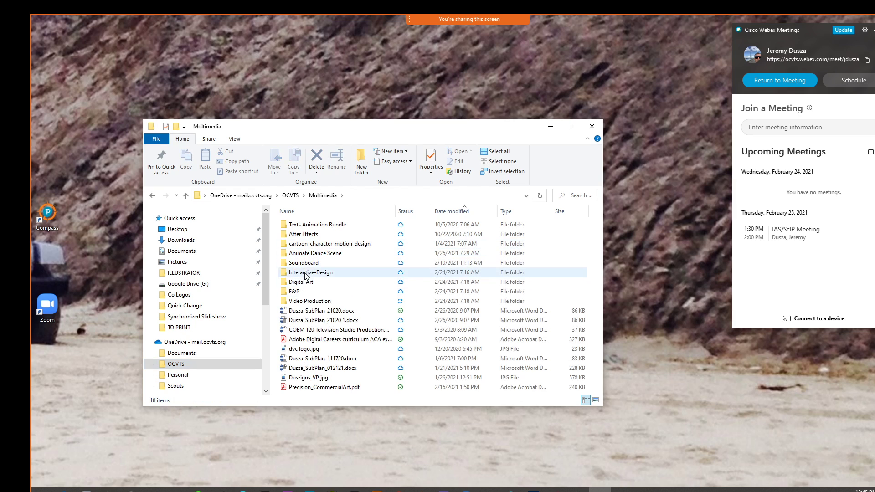
{"action": "double_click", "coordinate": [310, 301]}
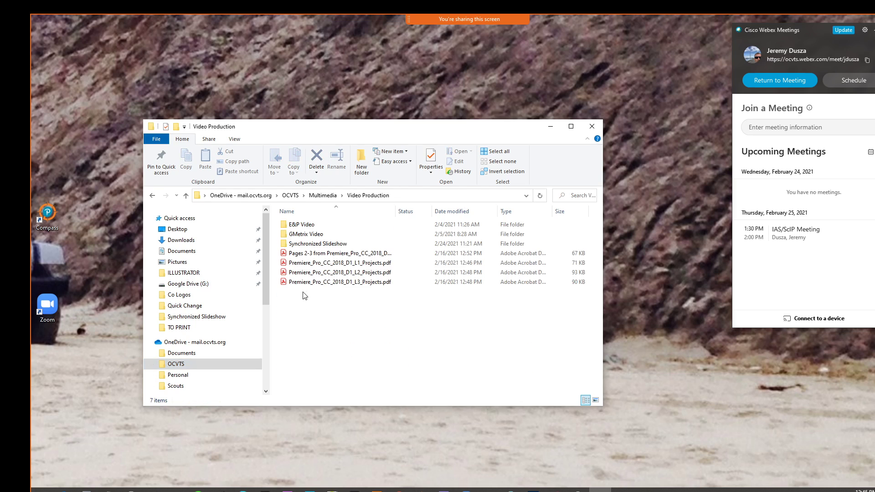
{"action": "double_click", "coordinate": [310, 244]}
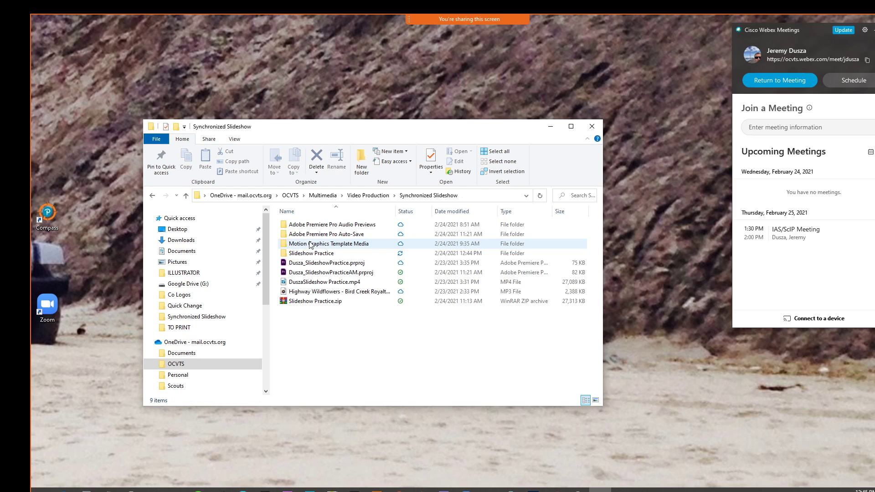
{"action": "double_click", "coordinate": [309, 253]}
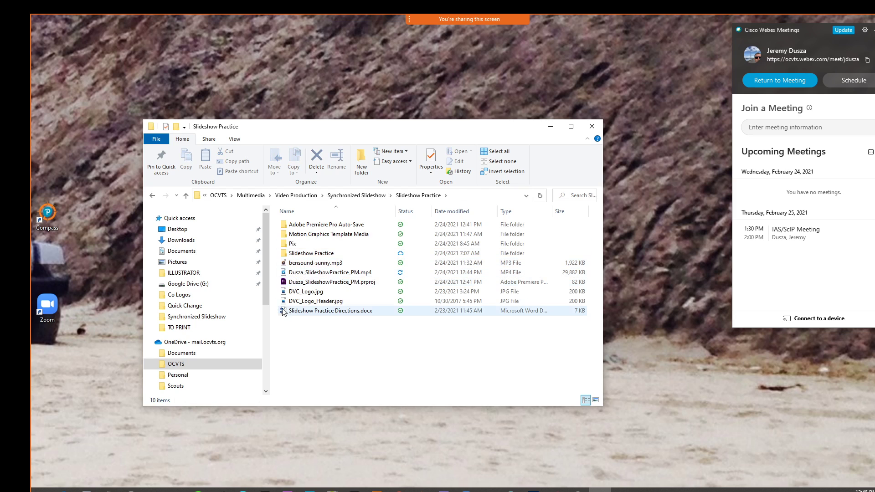
{"action": "left_click", "coordinate": [319, 273]}
{"action": "key", "text": "Return"}
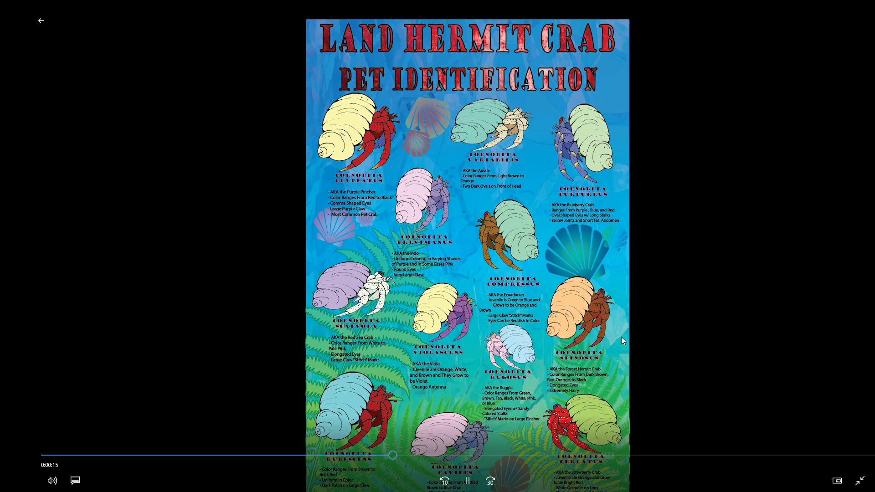
Exit full-screen playback and close Movies & TV, returning to the Slideshow Practice folder.
{"action": "left_click", "coordinate": [43, 22]}
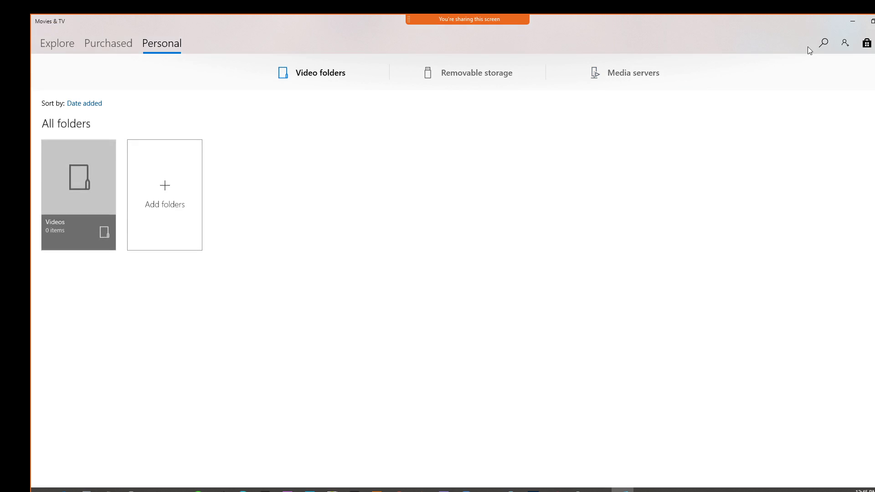
{"action": "left_click", "coordinate": [864, 16]}
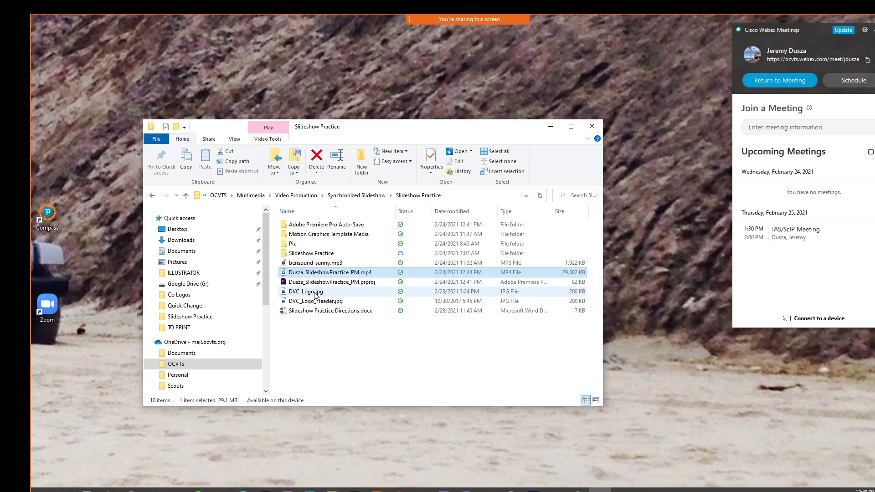